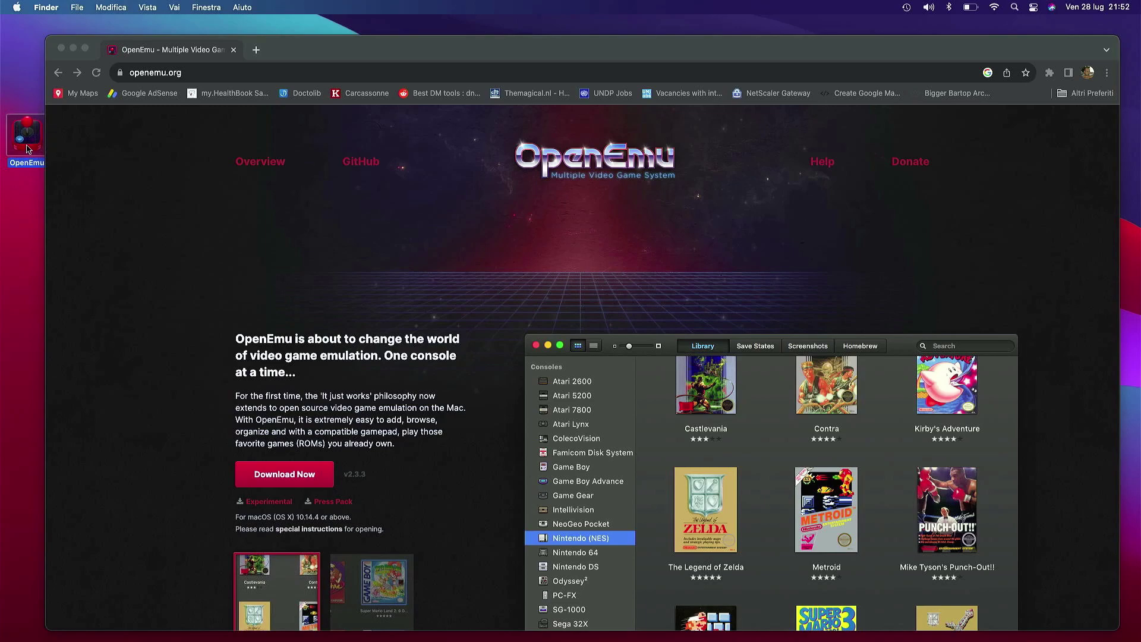
Launch OpenEmu from the desktop, cancelling the unverified-developer warning and opening the app again.
double_click(27, 148)
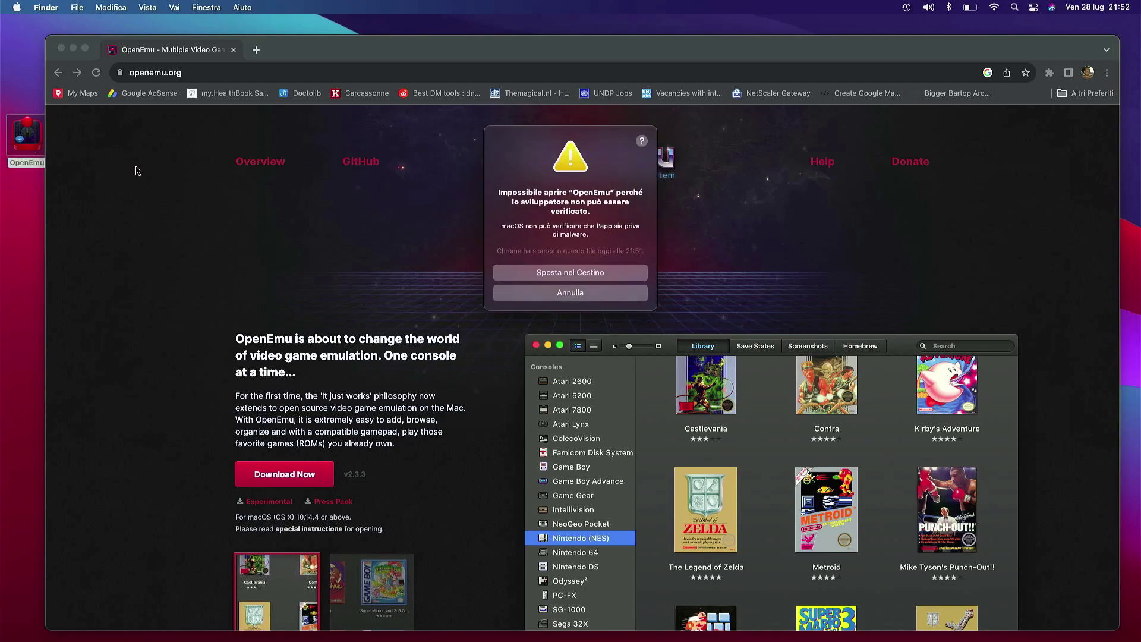
click(557, 293)
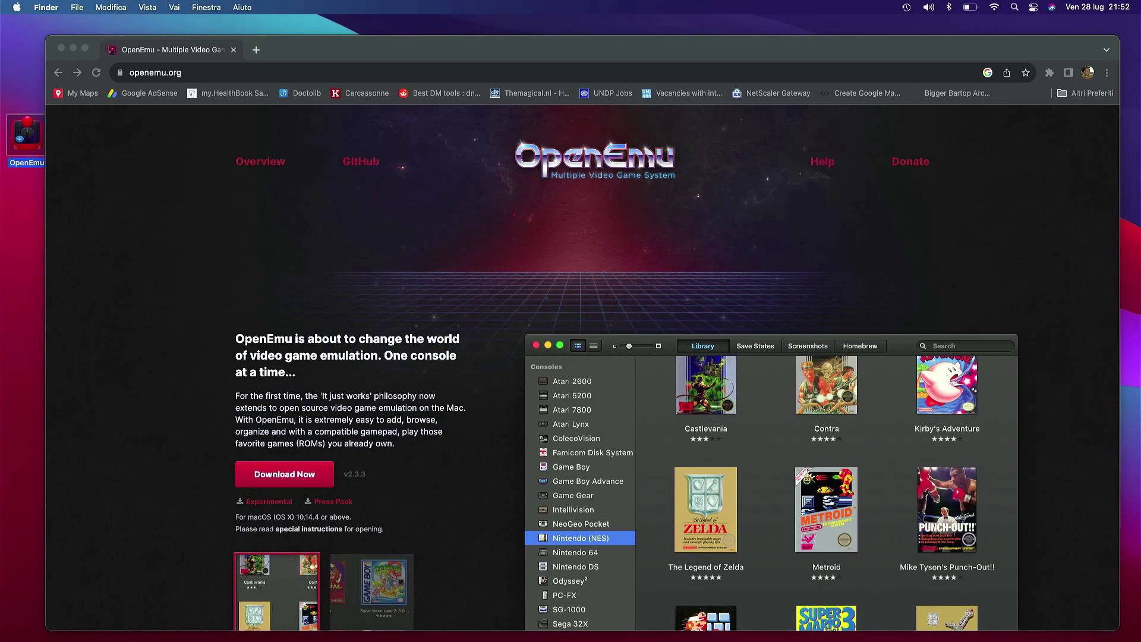
key(super+o)
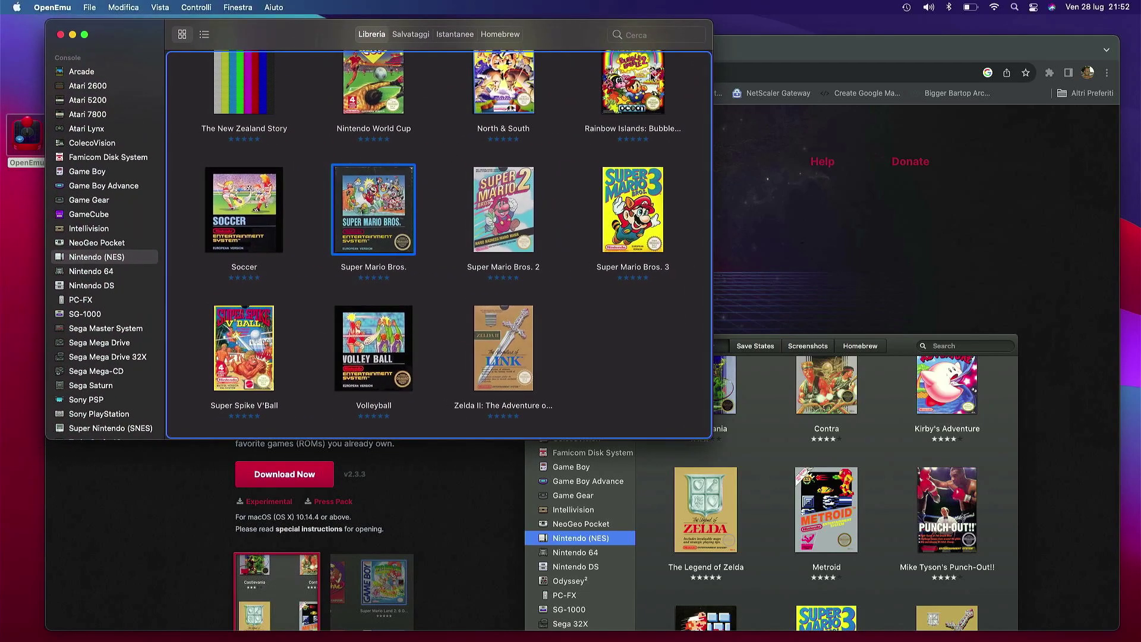
Close the openemu.org browser window and enlarge the OpenEmu library window to fill most of the screen, leaving no game selected.
click(796, 47)
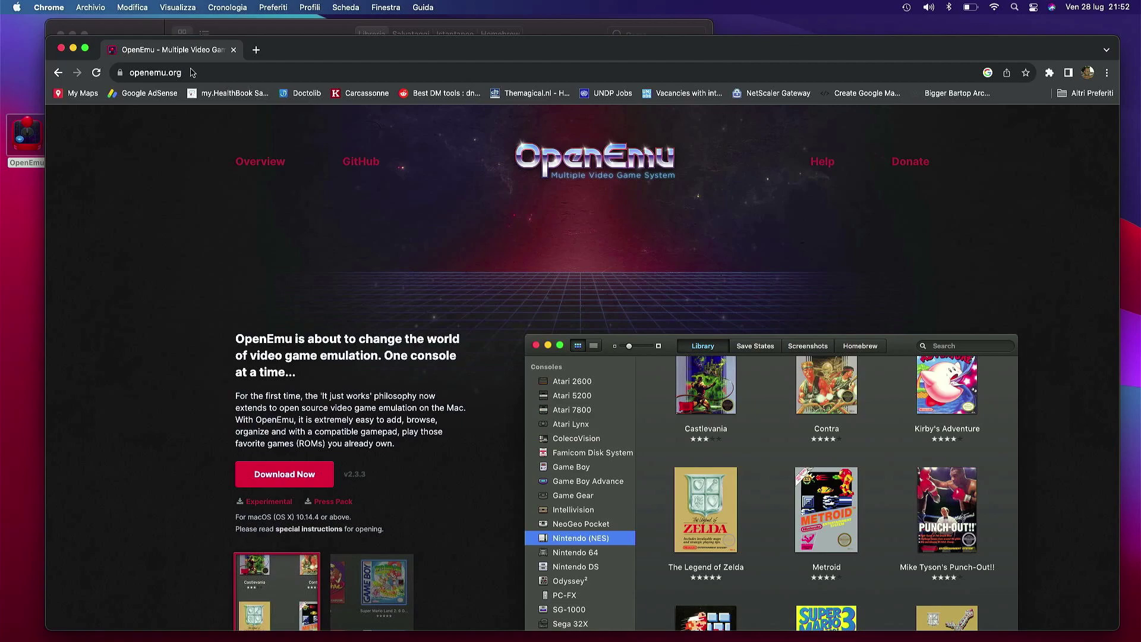
click(61, 49)
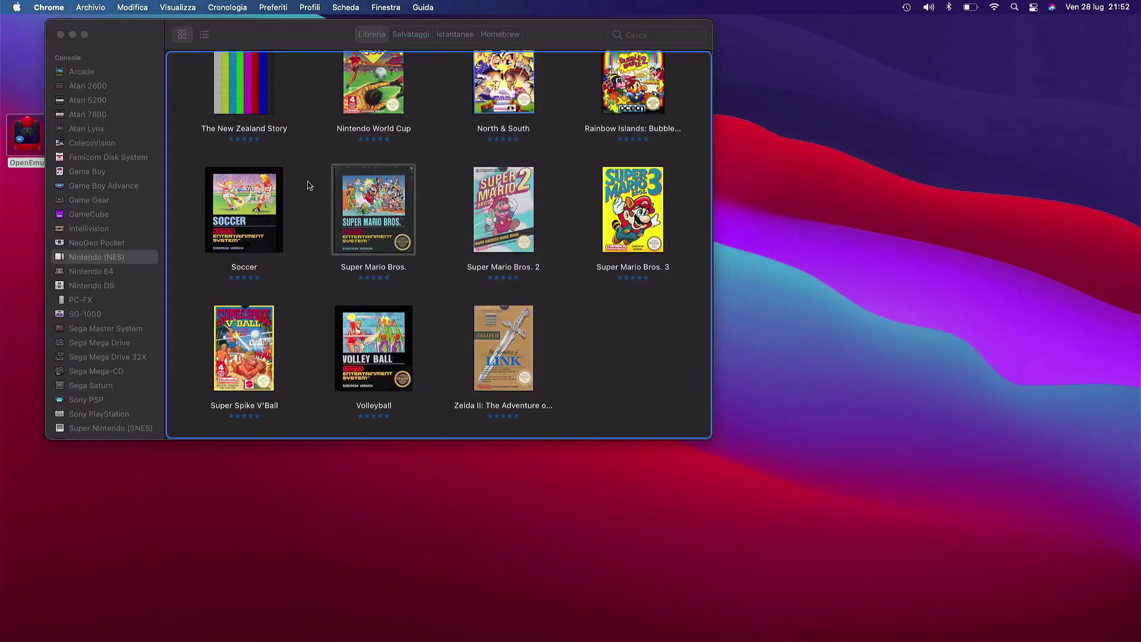
click(687, 399)
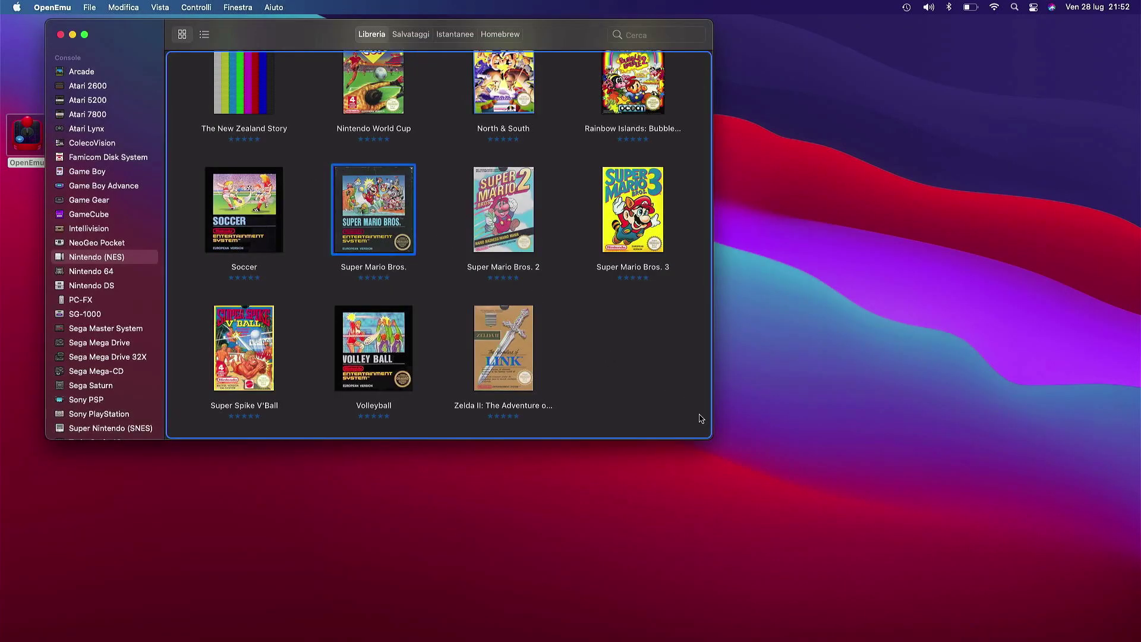
drag(711, 438, 1118, 635)
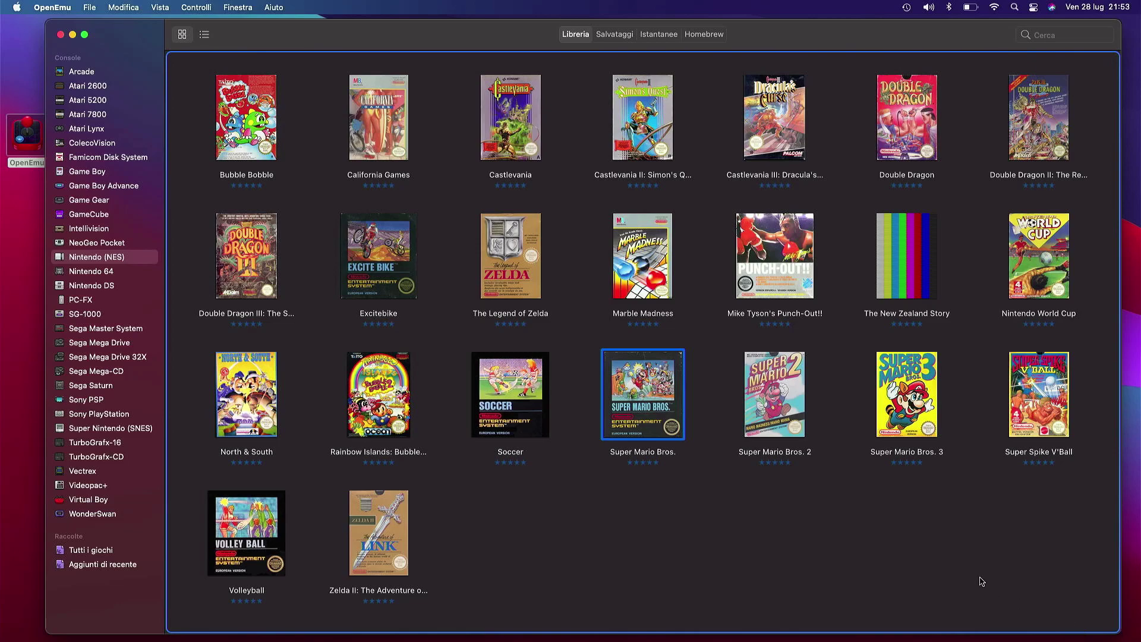
click(587, 509)
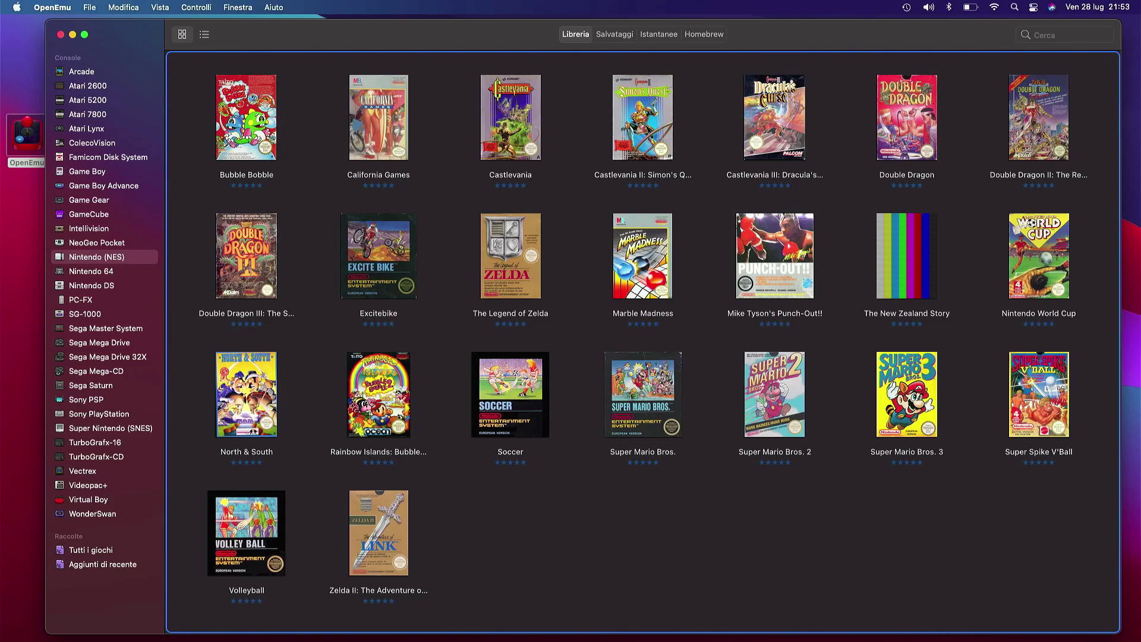
Bring the roms folder window over the game library and select its mame subfolder.
drag(26, 179, 626, 321)
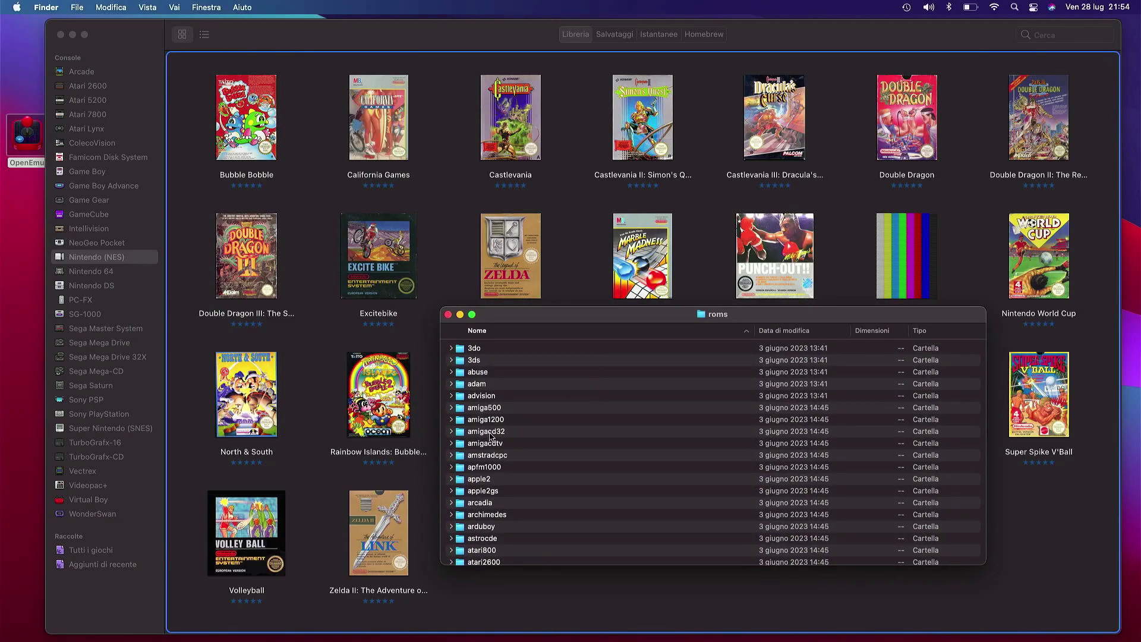
scroll(490, 437, down, 1)
scroll(491, 437, down, 10)
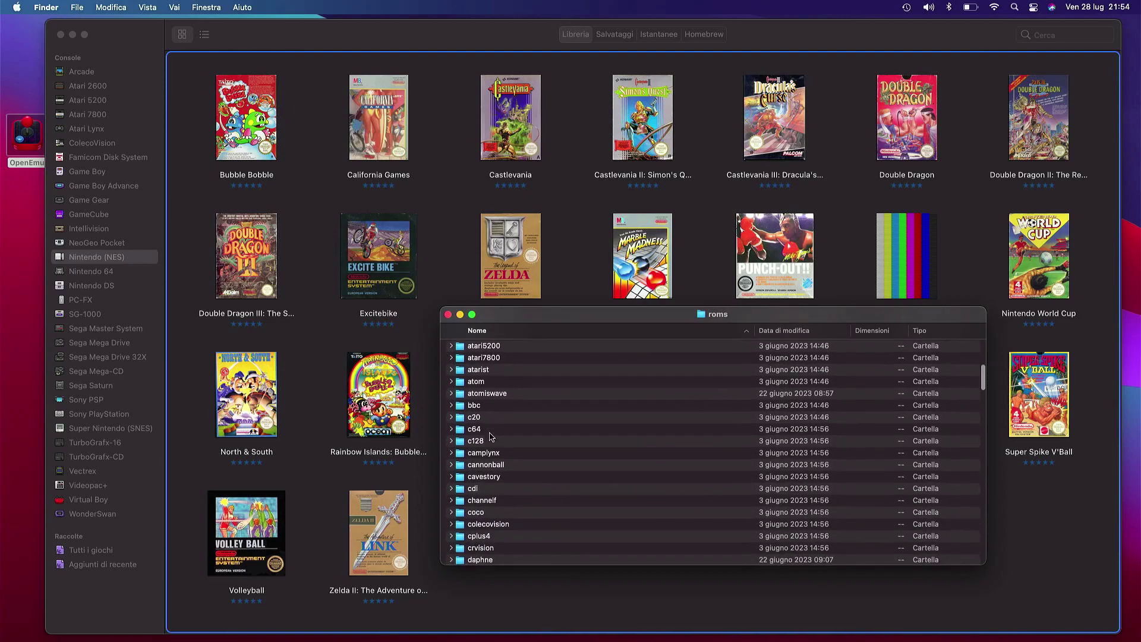
scroll(491, 437, down, 9)
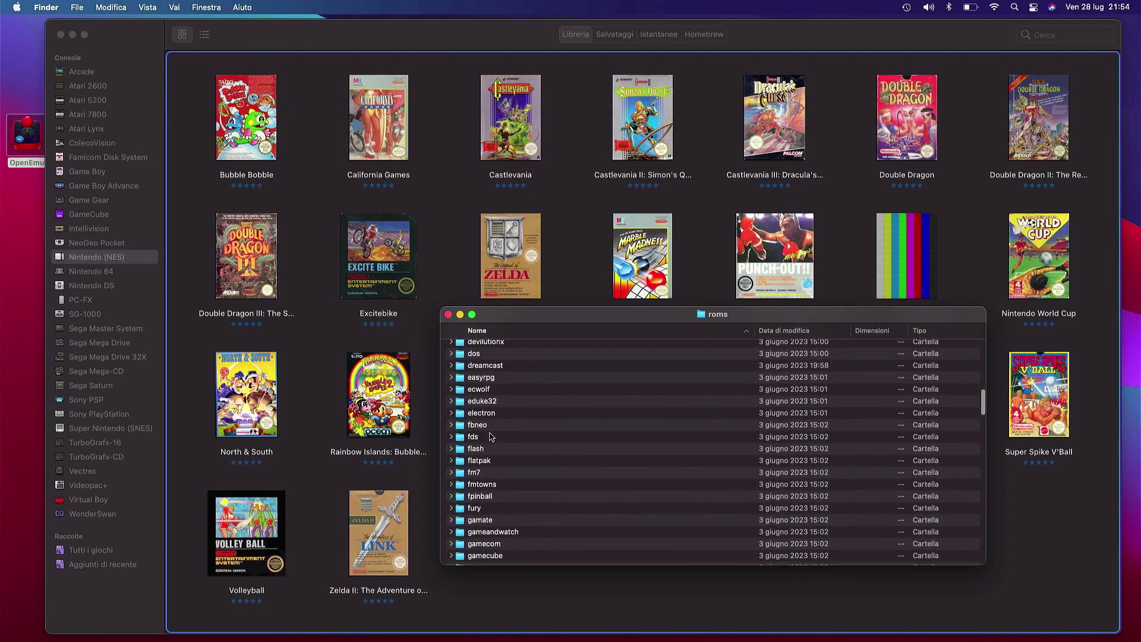
click(472, 438)
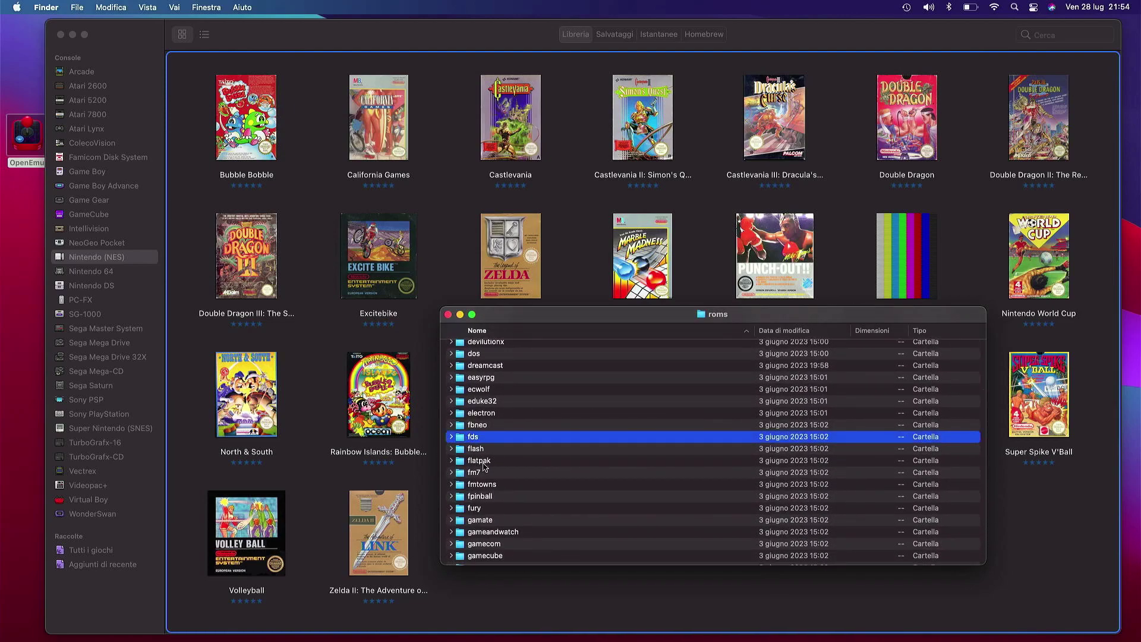
scroll(485, 457, down, 7)
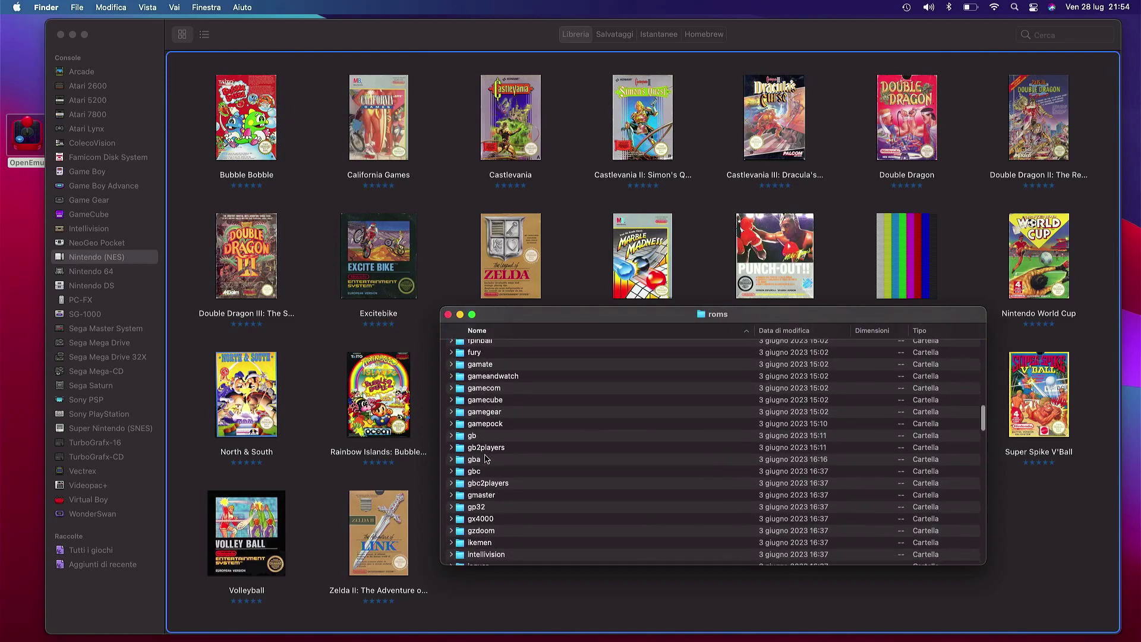
scroll(485, 457, down, 7)
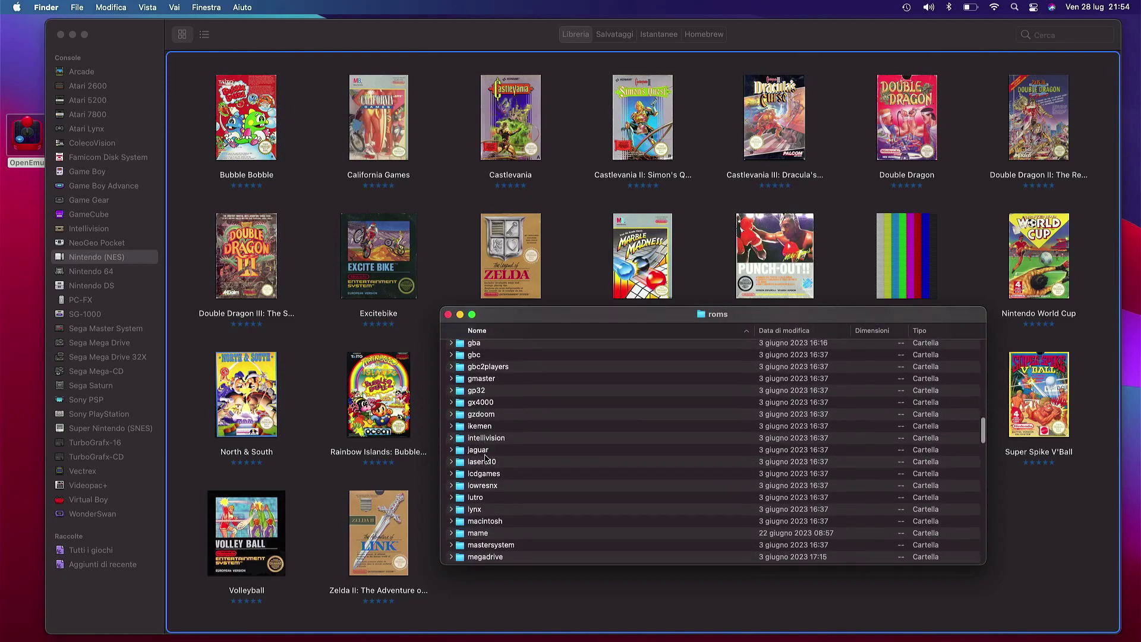
scroll(485, 458, down, 2)
click(475, 451)
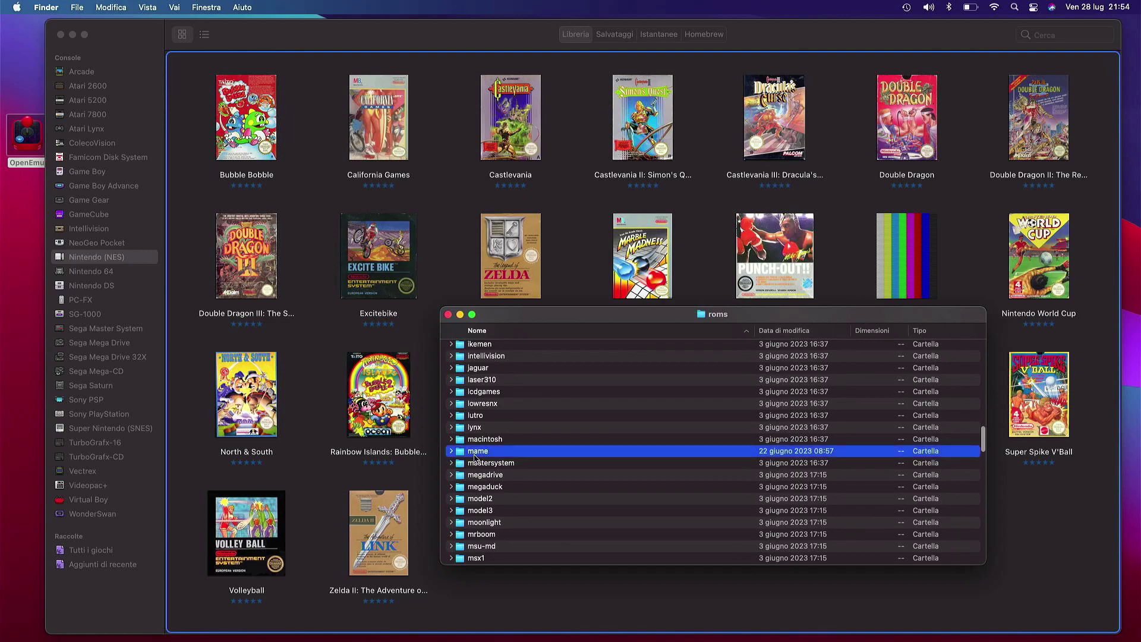
double_click(475, 451)
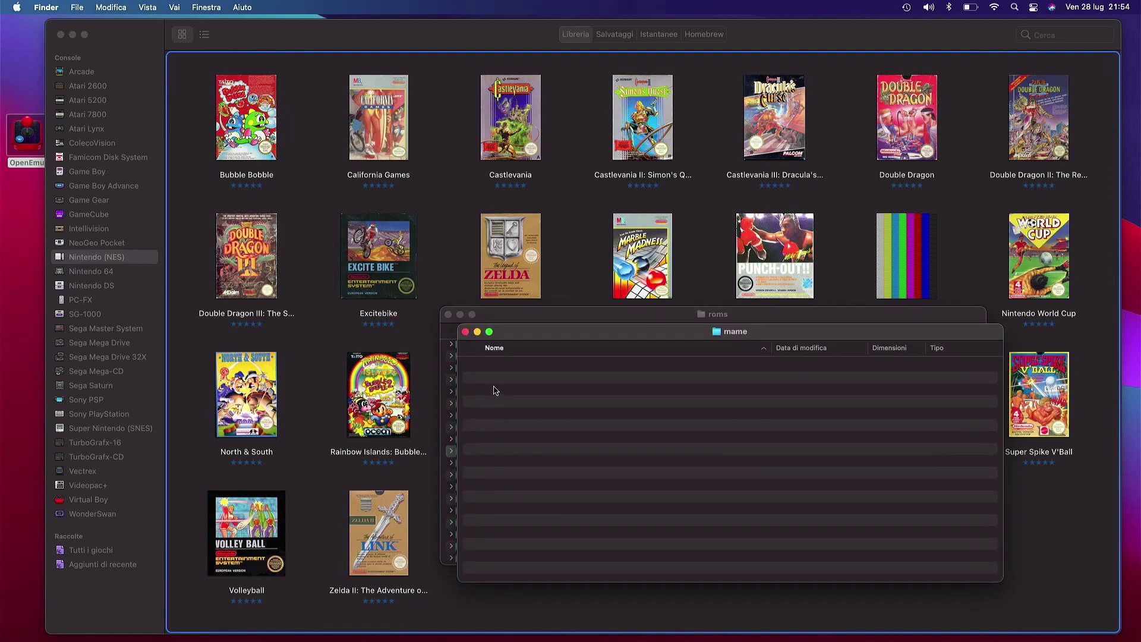
click(466, 332)
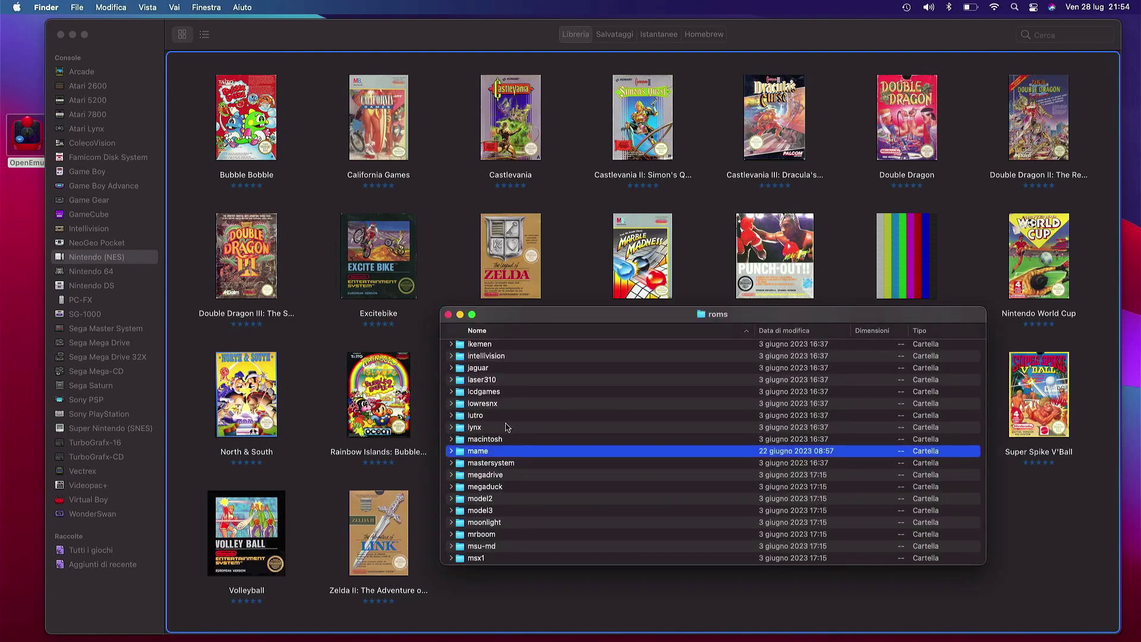
double_click(475, 462)
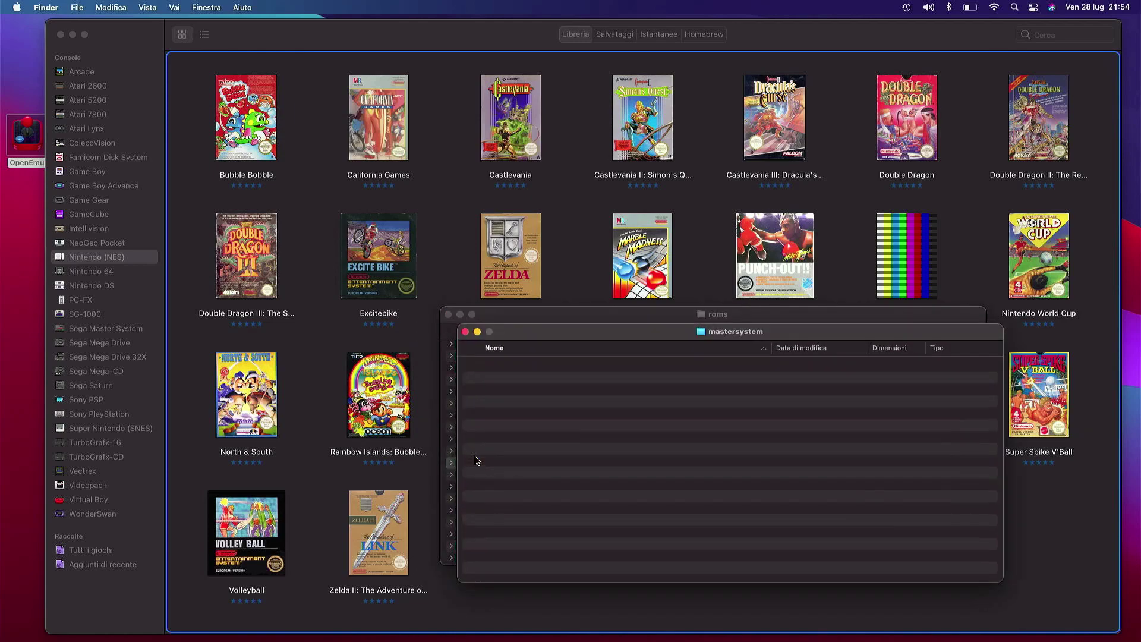
click(465, 331)
Import 1942.zip and 1943.zip from the mame folder into OpenEmu's Arcade console and show the Arcade games.
double_click(479, 453)
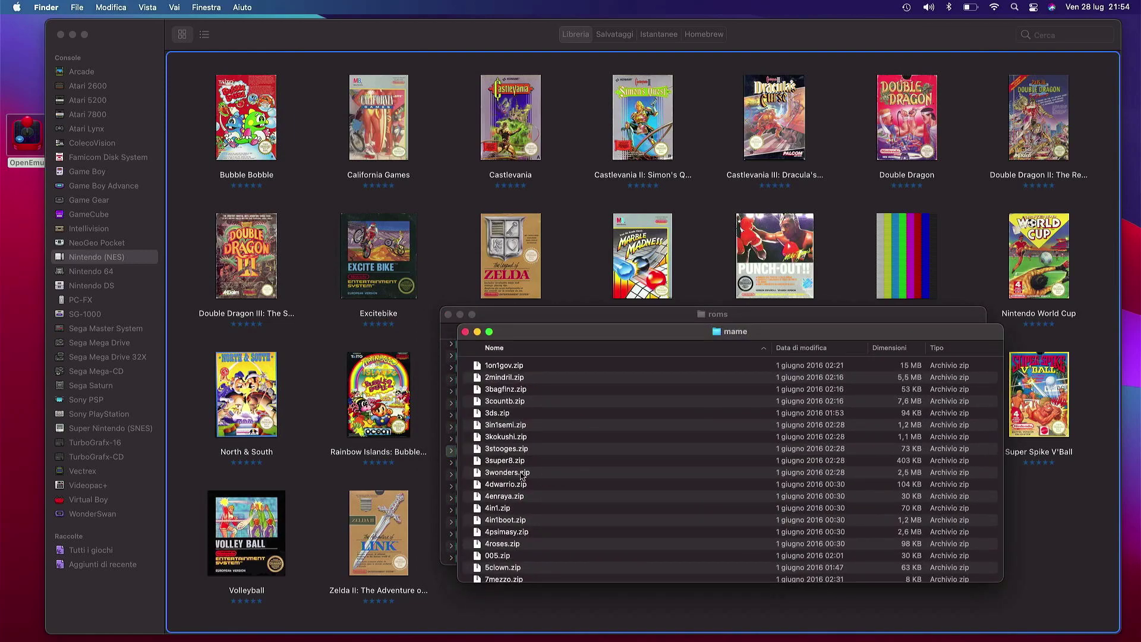
scroll(512, 477, down, 6)
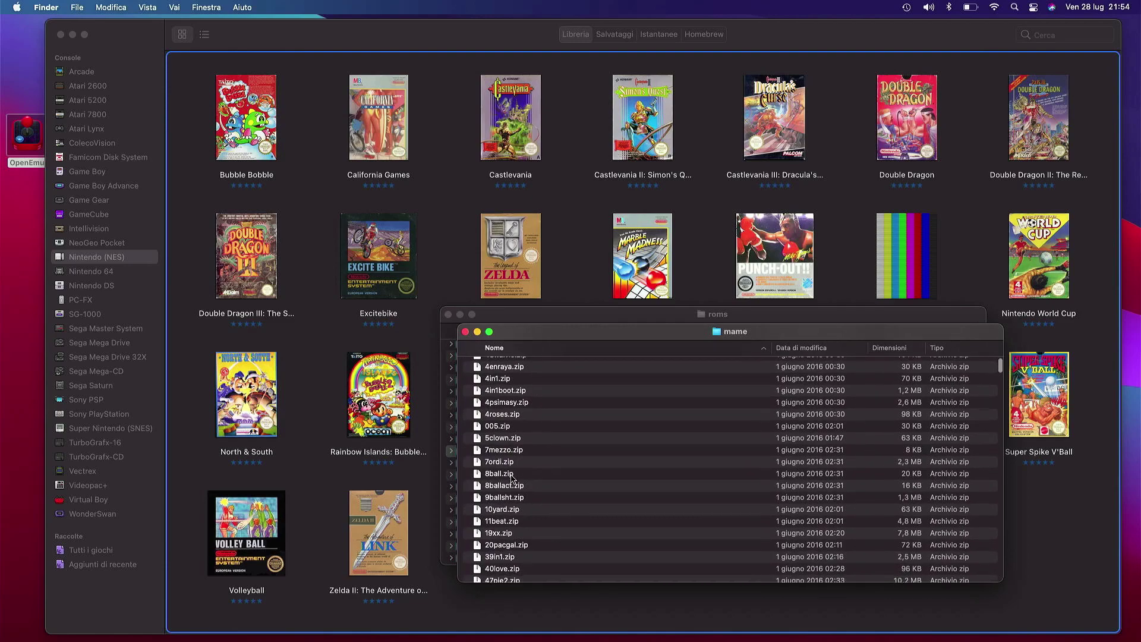
scroll(512, 477, down, 3)
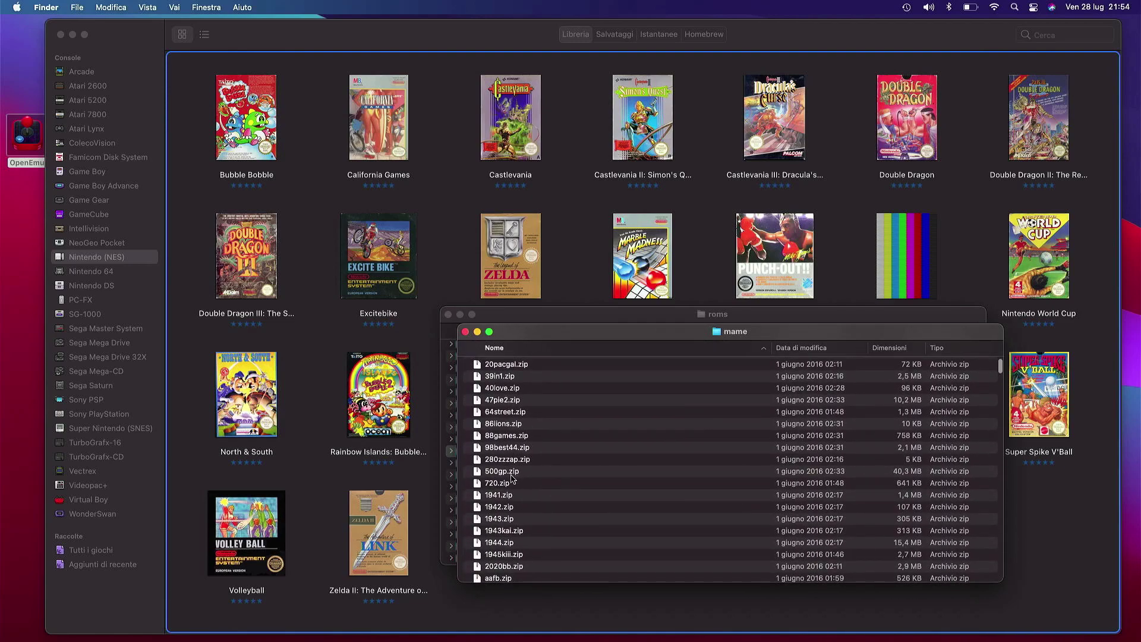
scroll(512, 478, down, 3)
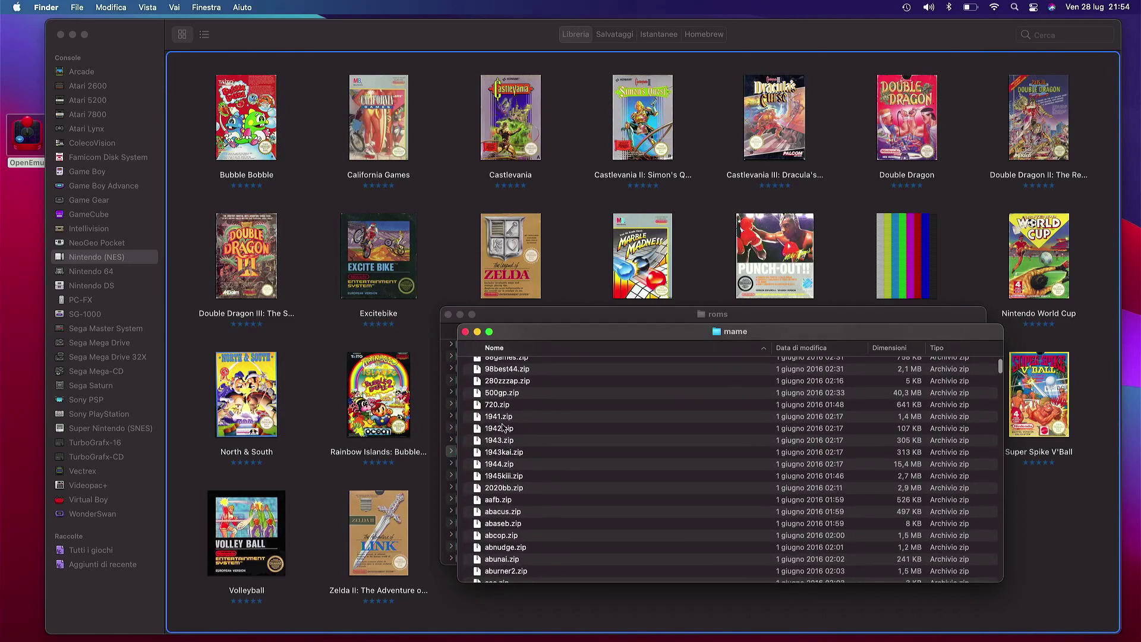
click(503, 430)
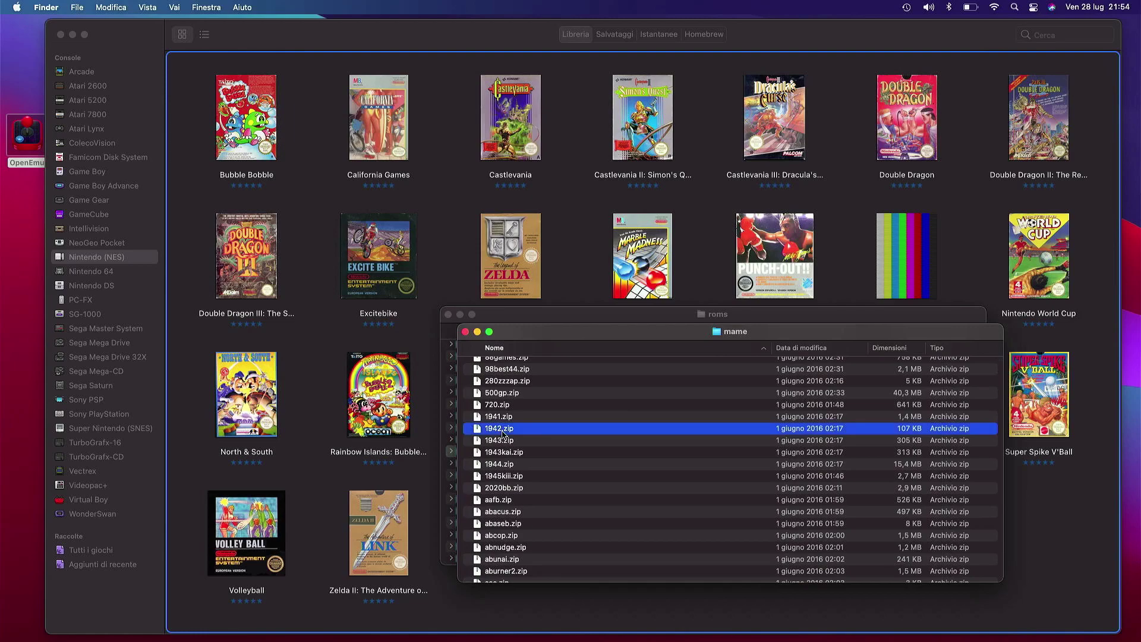
key(shift+Down)
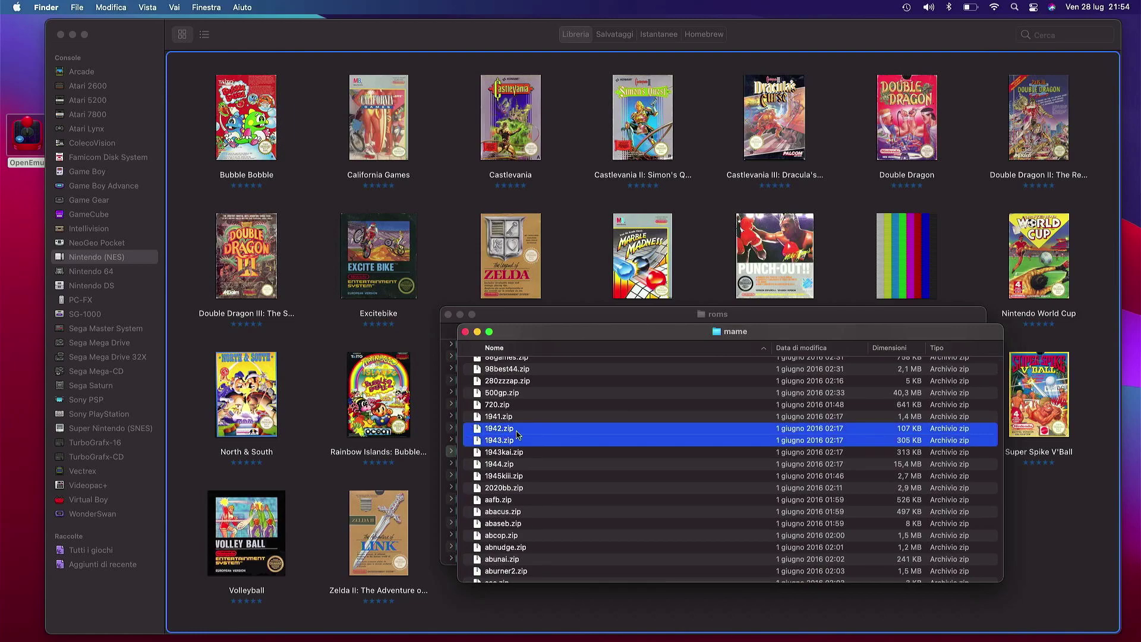
drag(517, 434, 86, 74)
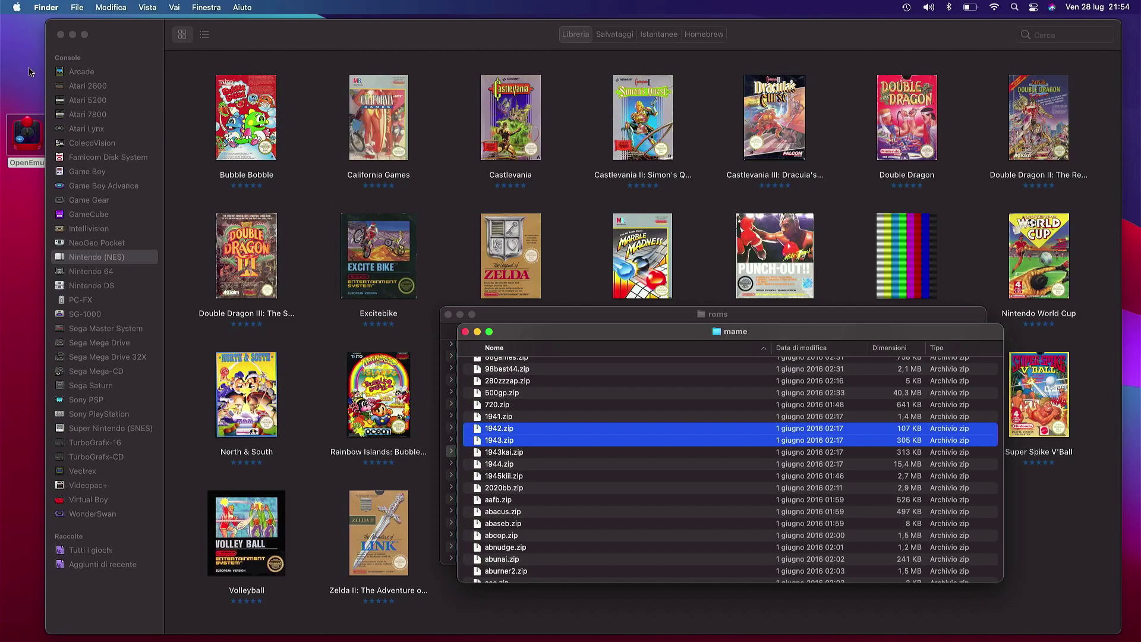
click(69, 72)
click(69, 72)
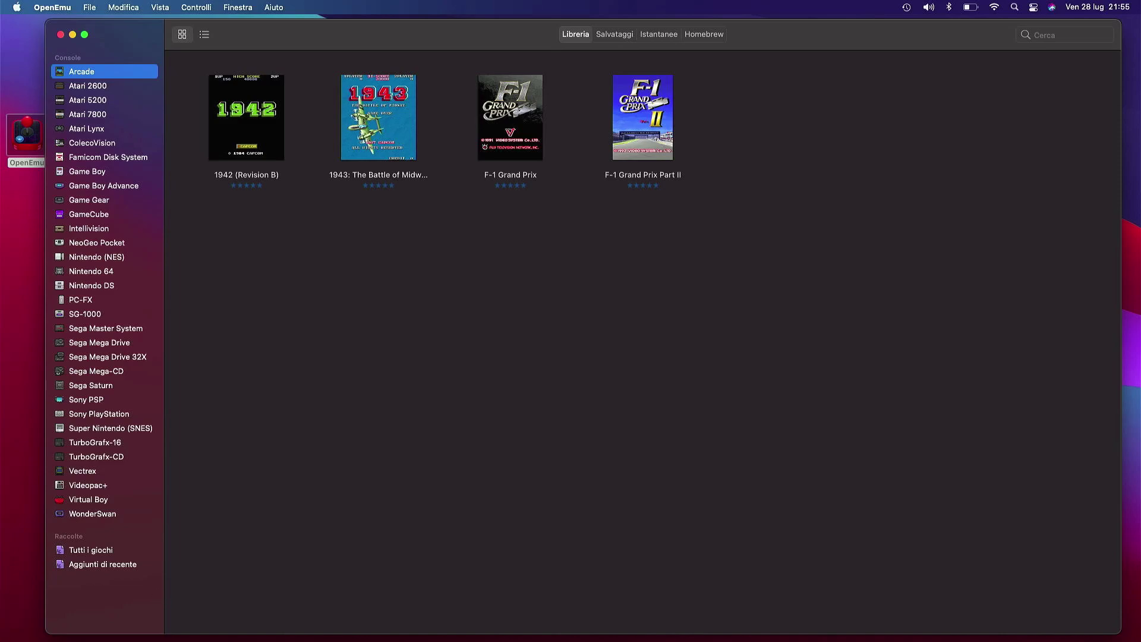
Find bublbobl.zip in the mame folder, add it to the OpenEmu Arcade library and bring the library to the front.
key(super+Tab)
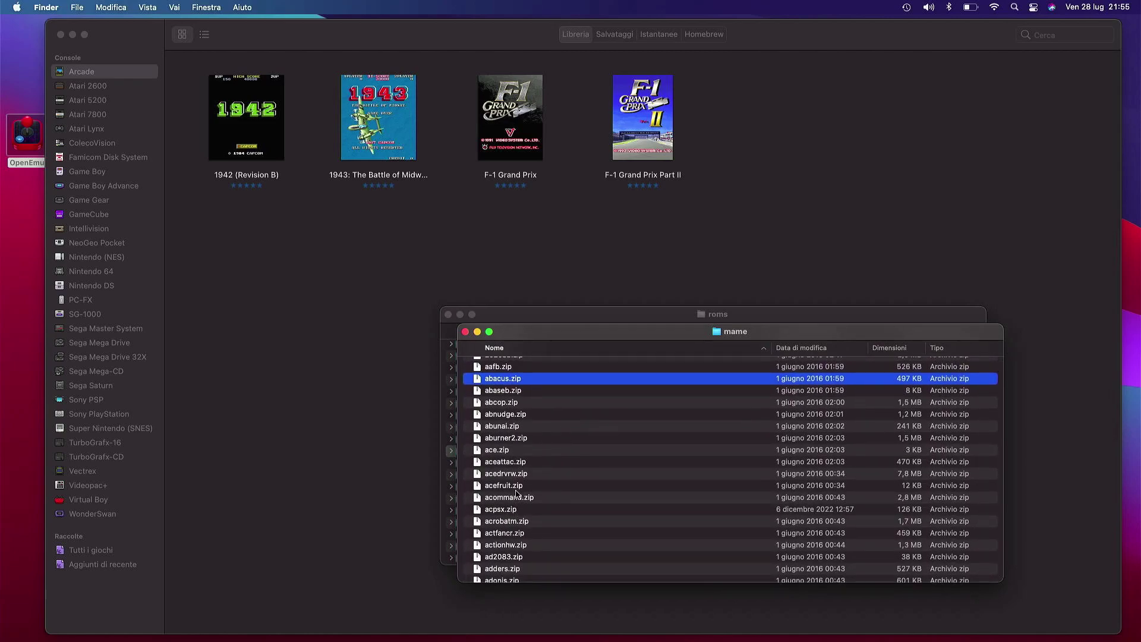
scroll(519, 488, down, 10)
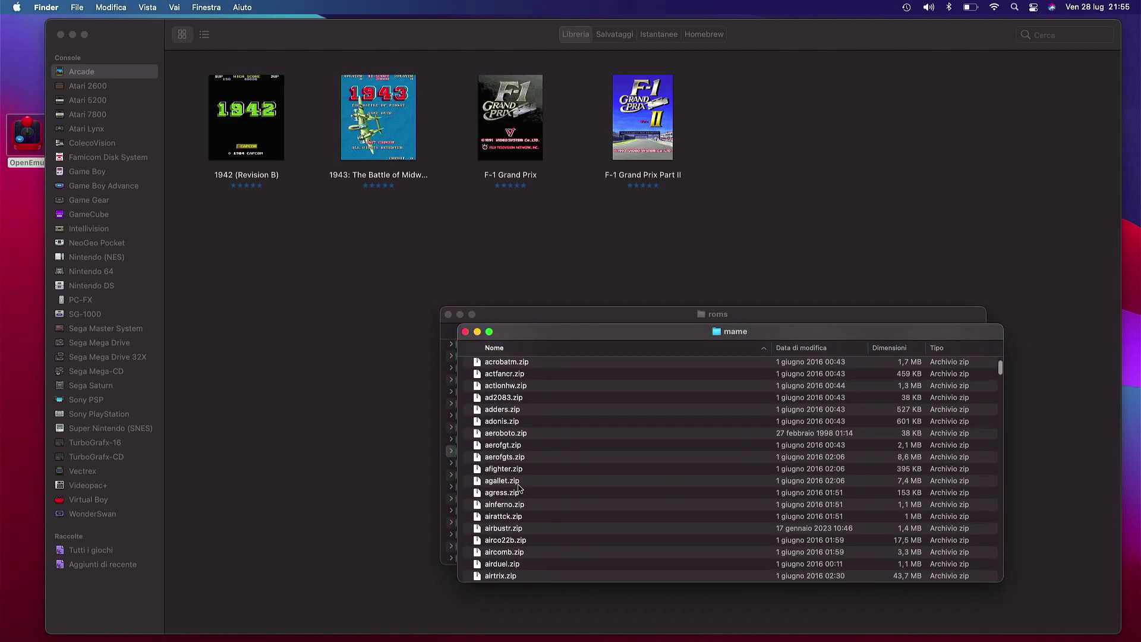
scroll(519, 489, down, 10)
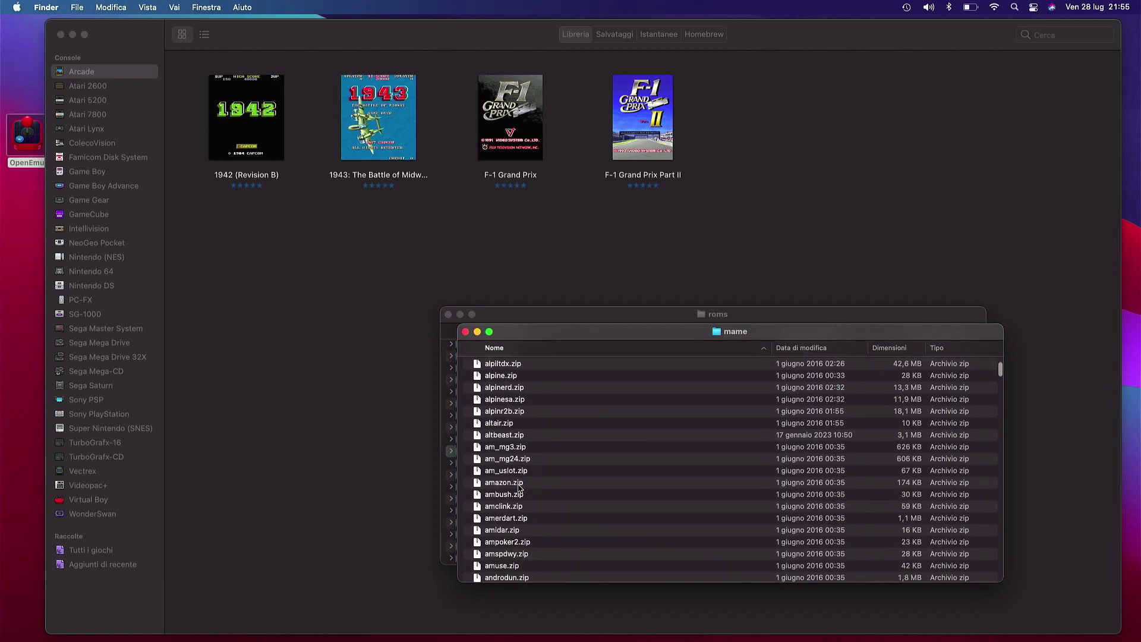
scroll(519, 488, down, 10)
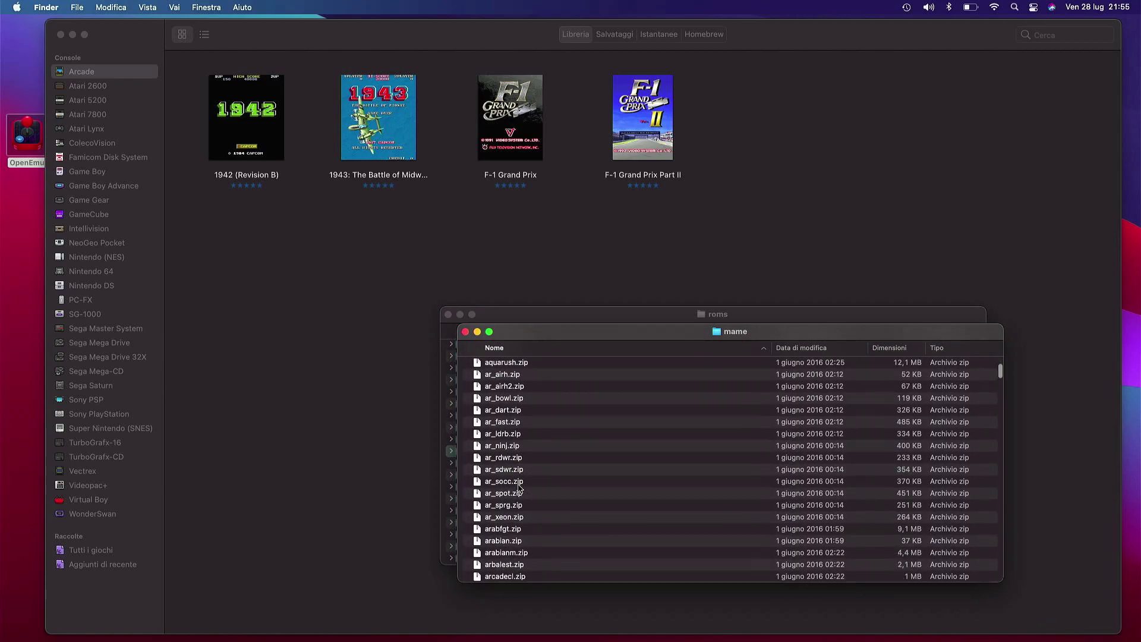
scroll(519, 489, down, 5)
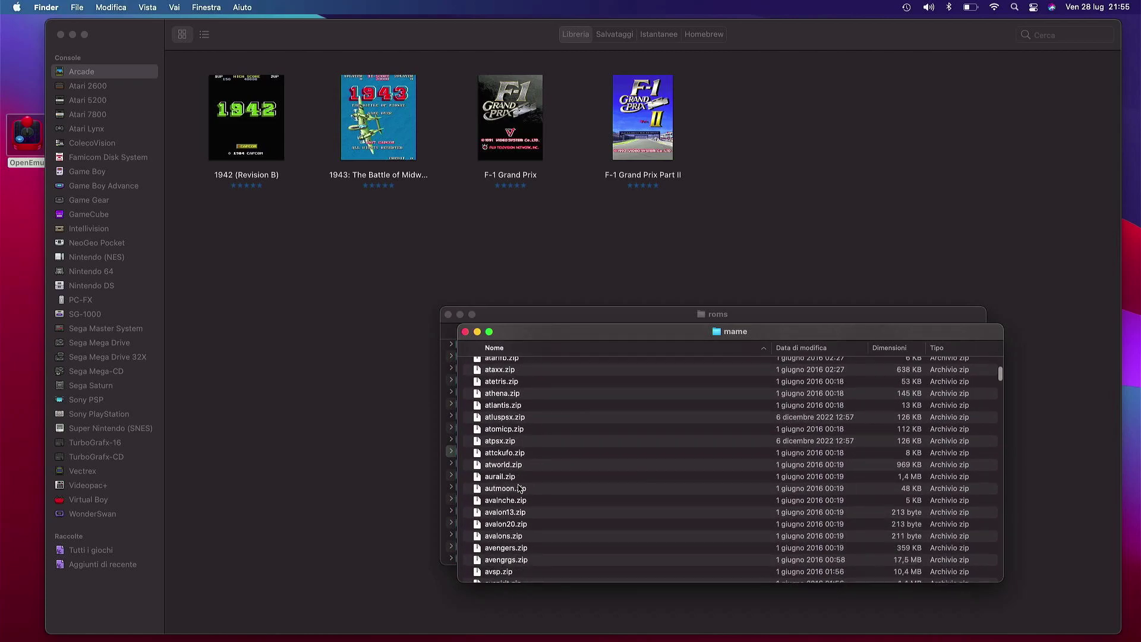
click(497, 528)
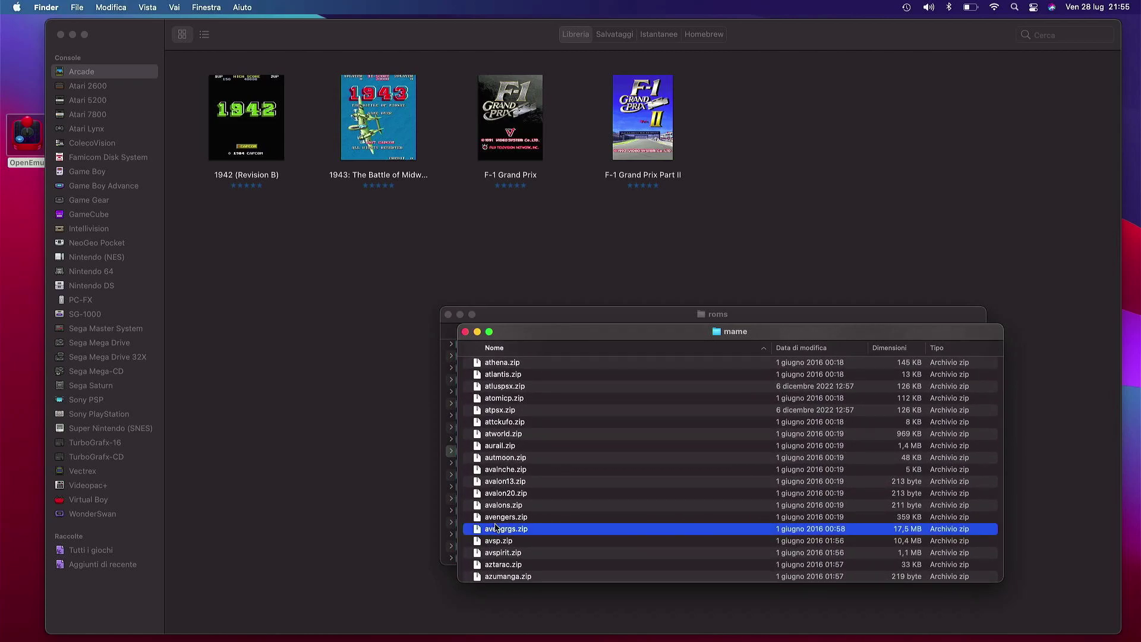
text(bub)
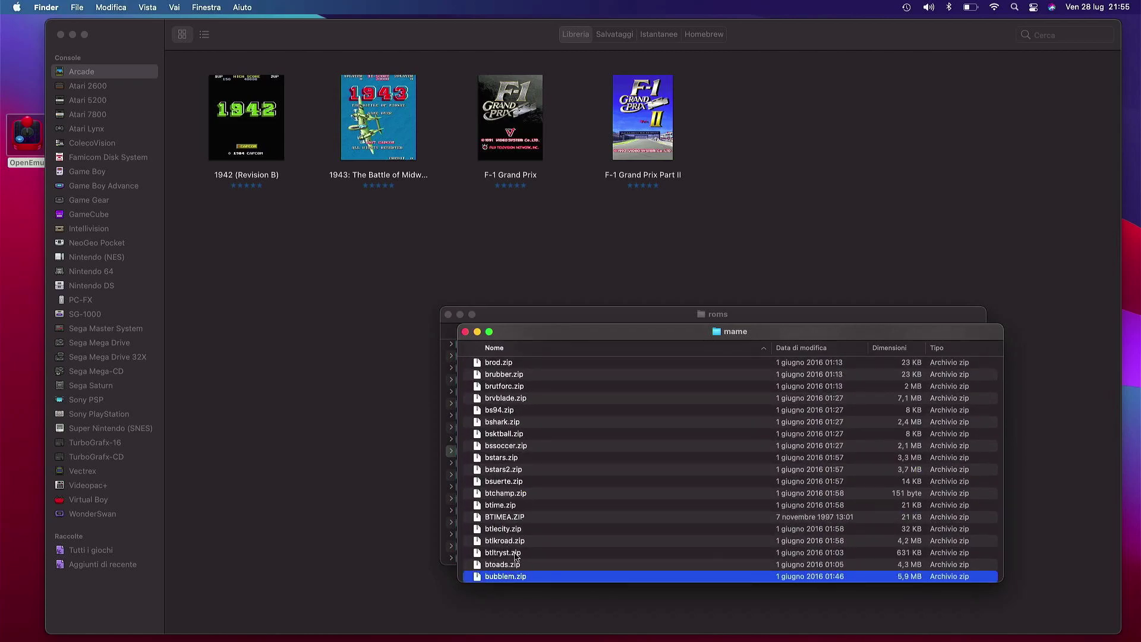
key(Down)
key(Down)
key(Down)
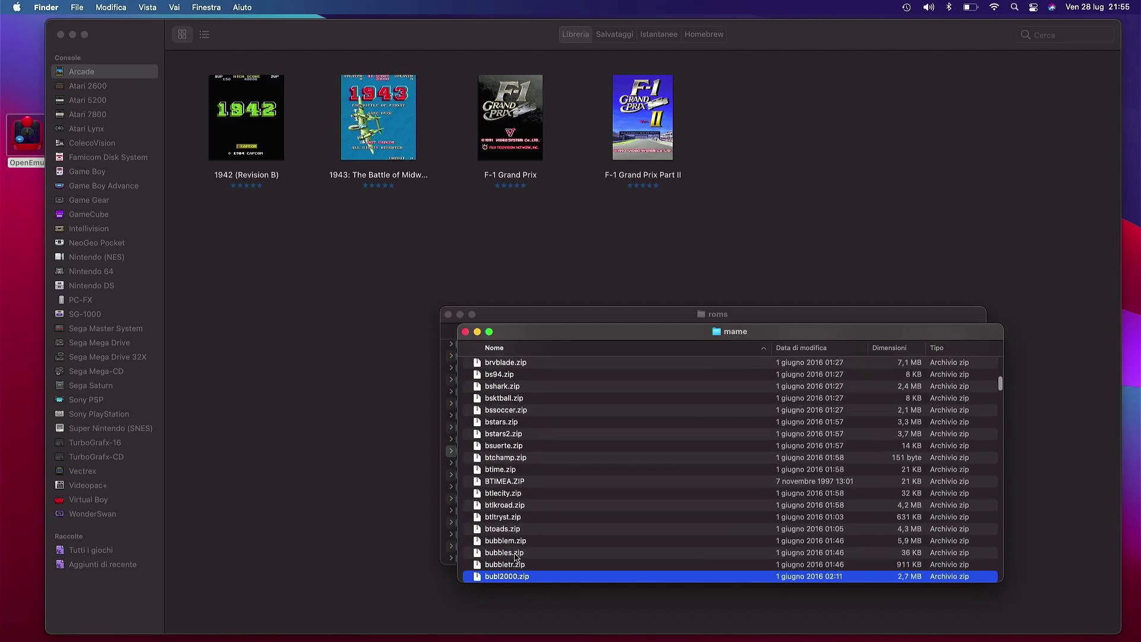
key(Up)
key(Up)
key(Up)
key(Down)
key(Down)
key(Down)
key(Down)
key(Down)
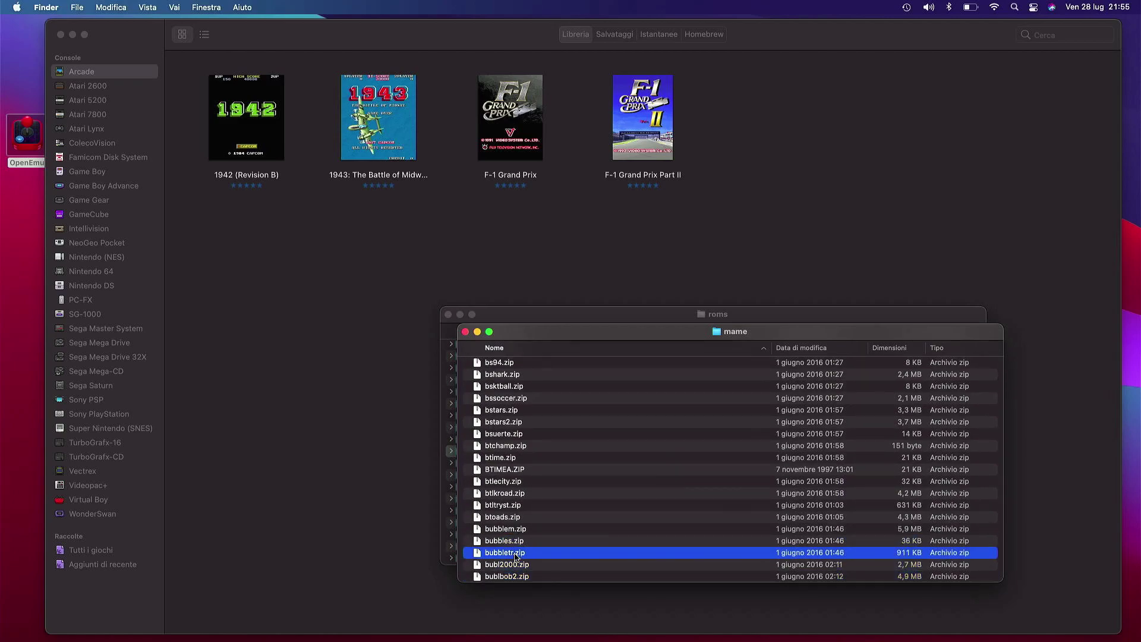
scroll(516, 557, down, 1)
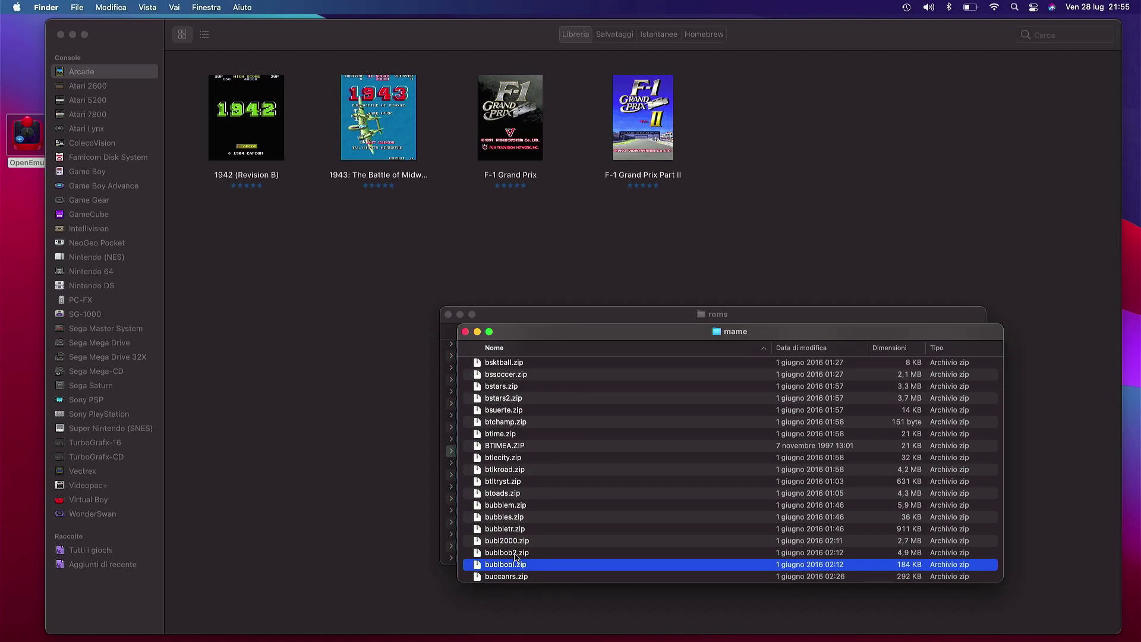
drag(512, 569, 331, 403)
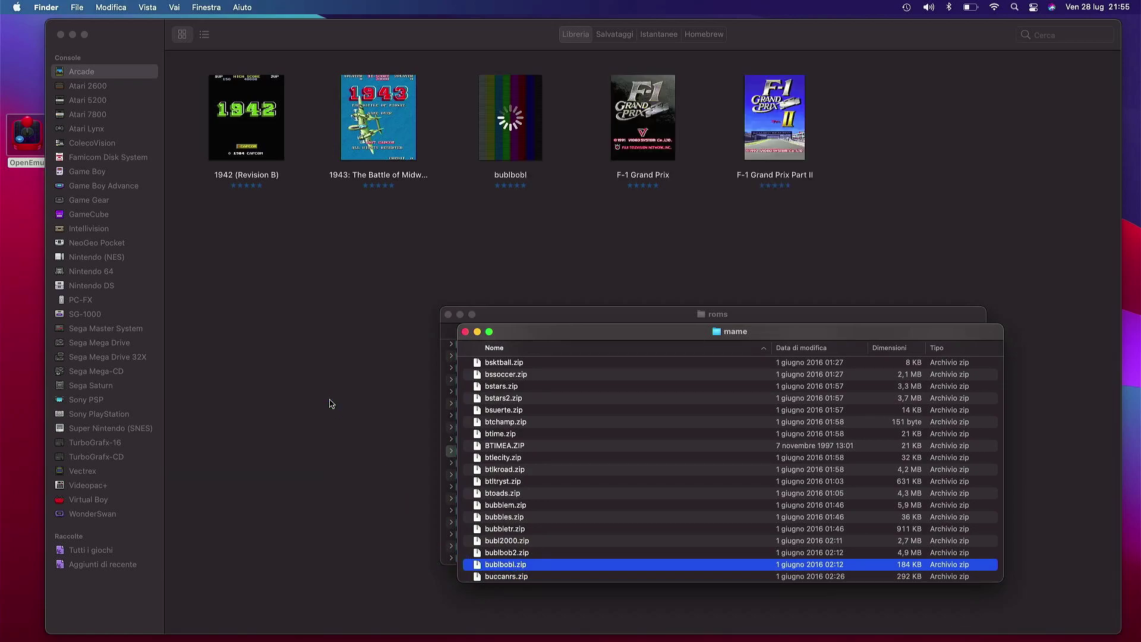
click(331, 404)
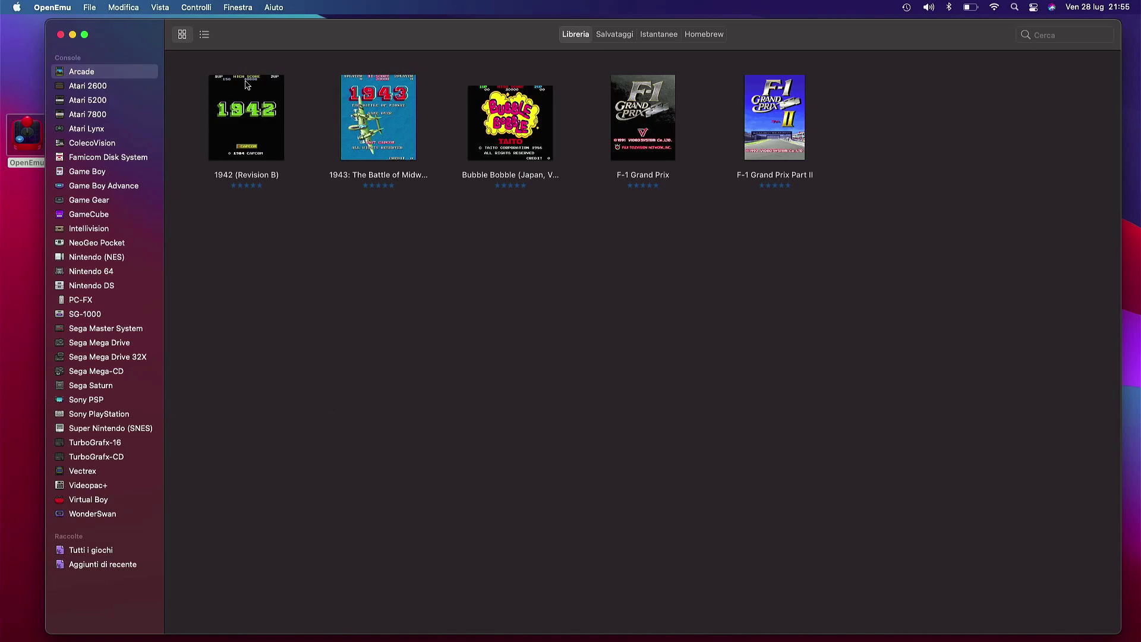
click(196, 8)
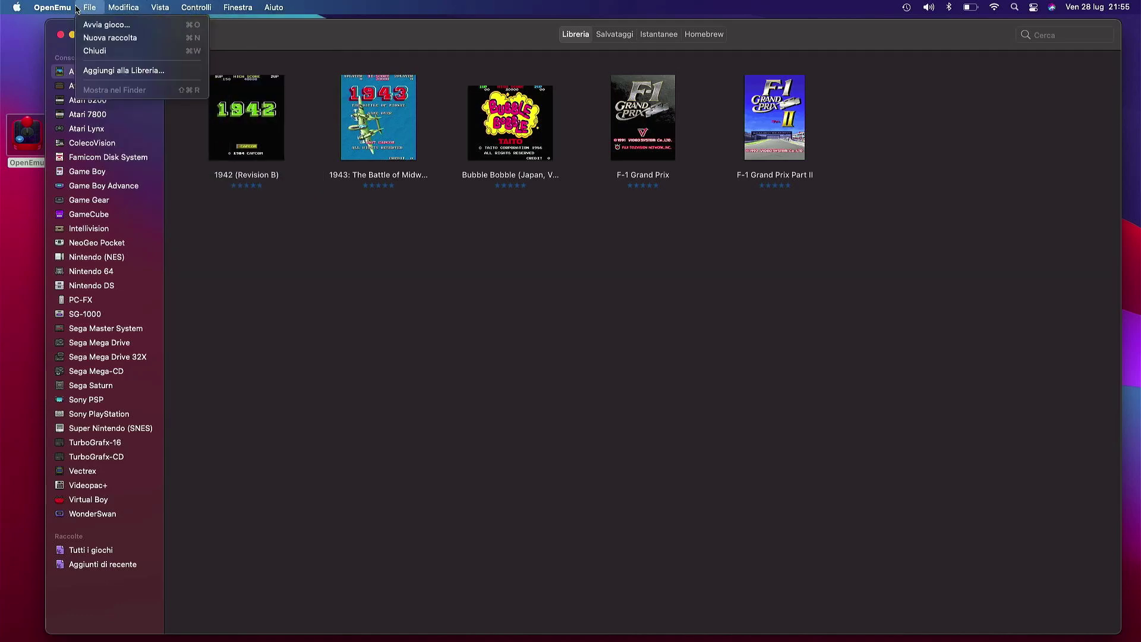
mouse_move(66, 9)
click(345, 304)
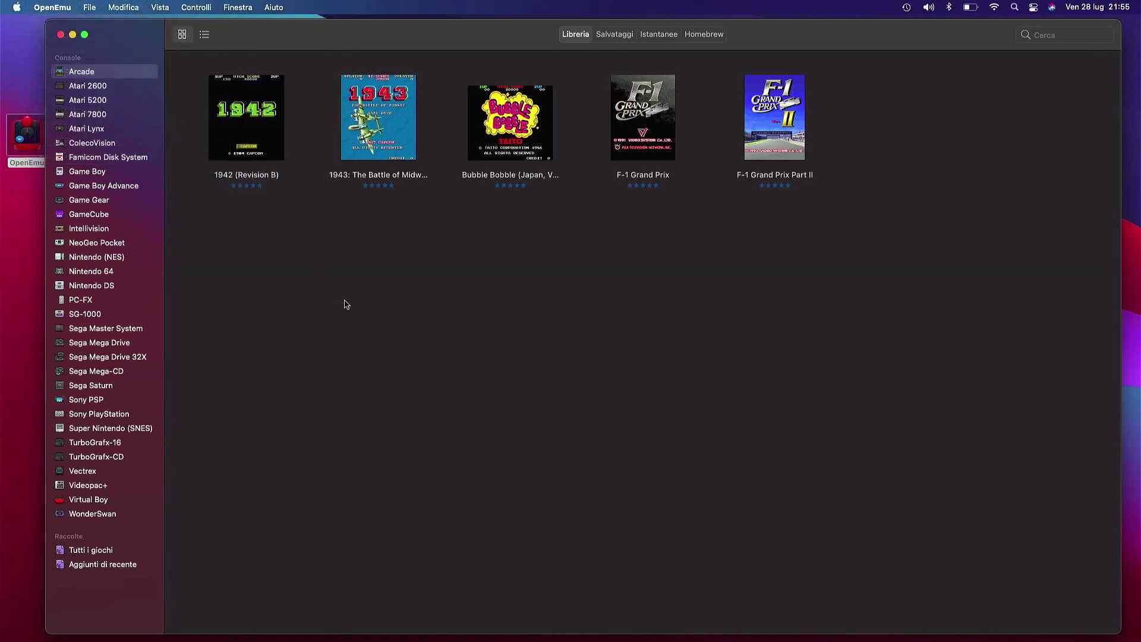
Launch Bubble Bobble from the Arcade library and open the game's control settings.
click(499, 152)
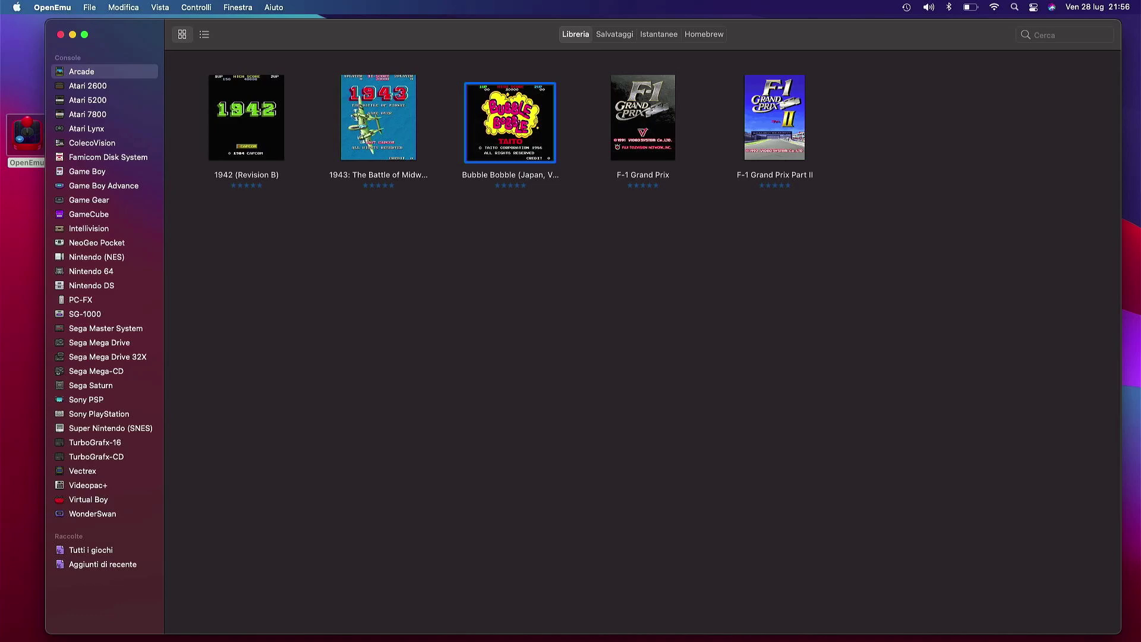
double_click(496, 129)
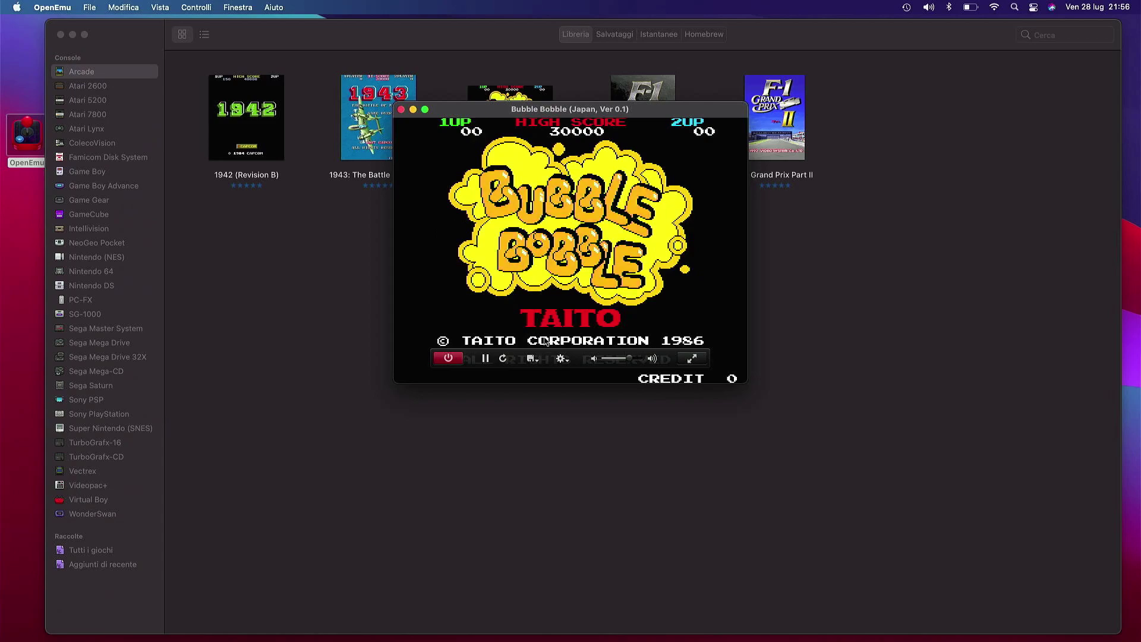
click(562, 359)
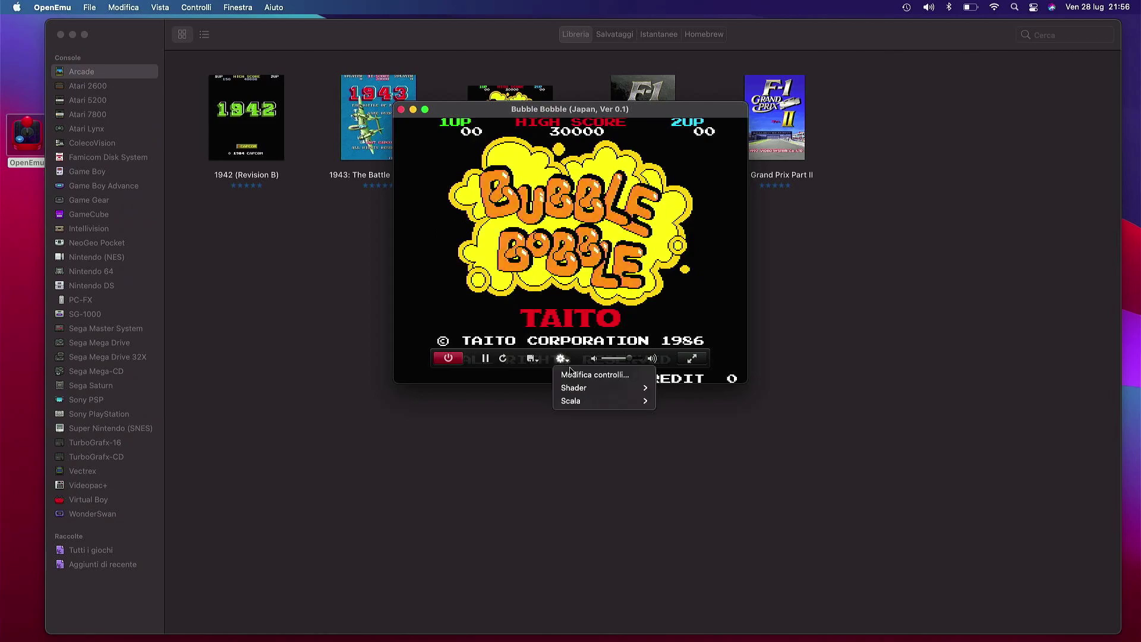
click(583, 377)
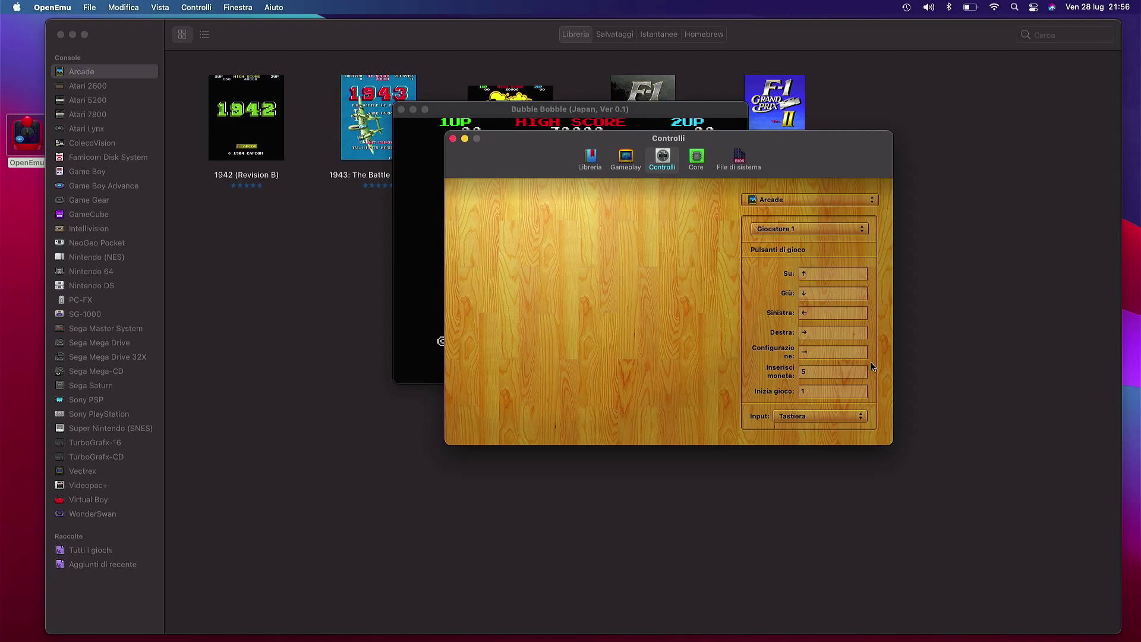
Review the keyboard assignments for player 1 on the Arcade console, including coin, start and action buttons, and close the settings.
scroll(850, 379, down, 5)
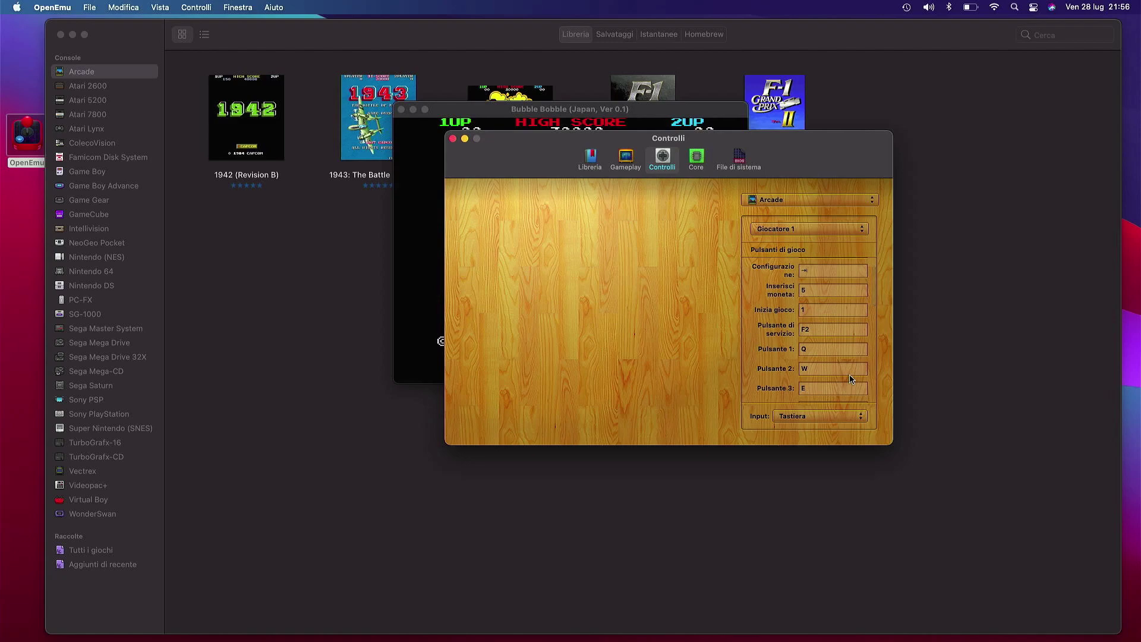
scroll(850, 378, down, 3)
scroll(850, 379, down, 2)
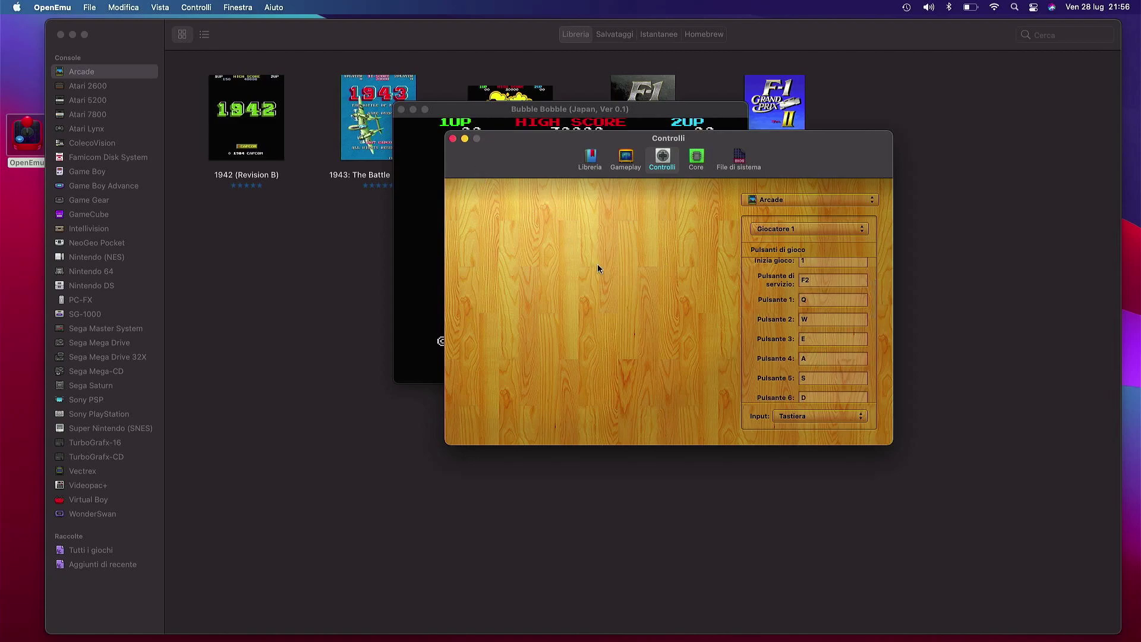
scroll(761, 343, up, 2)
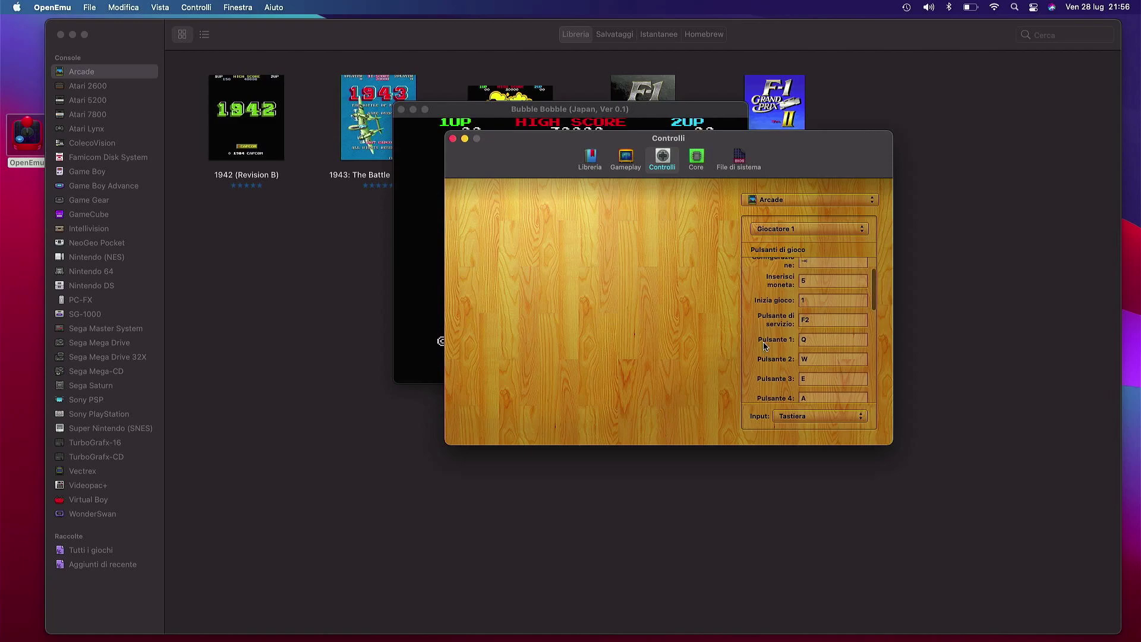
scroll(766, 346, up, 2)
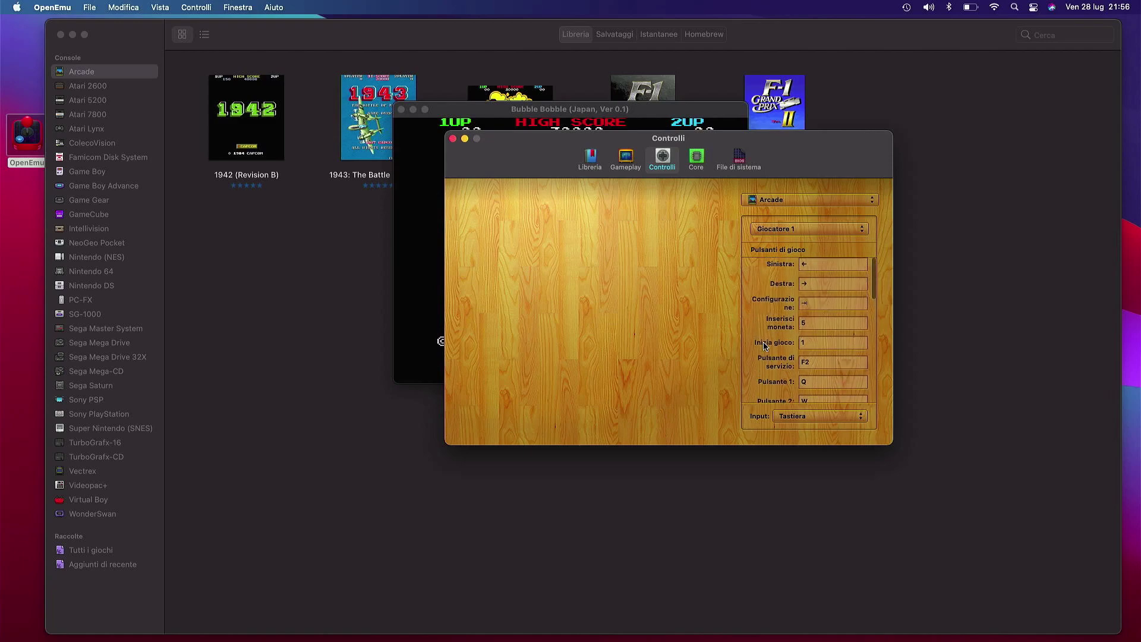
click(453, 138)
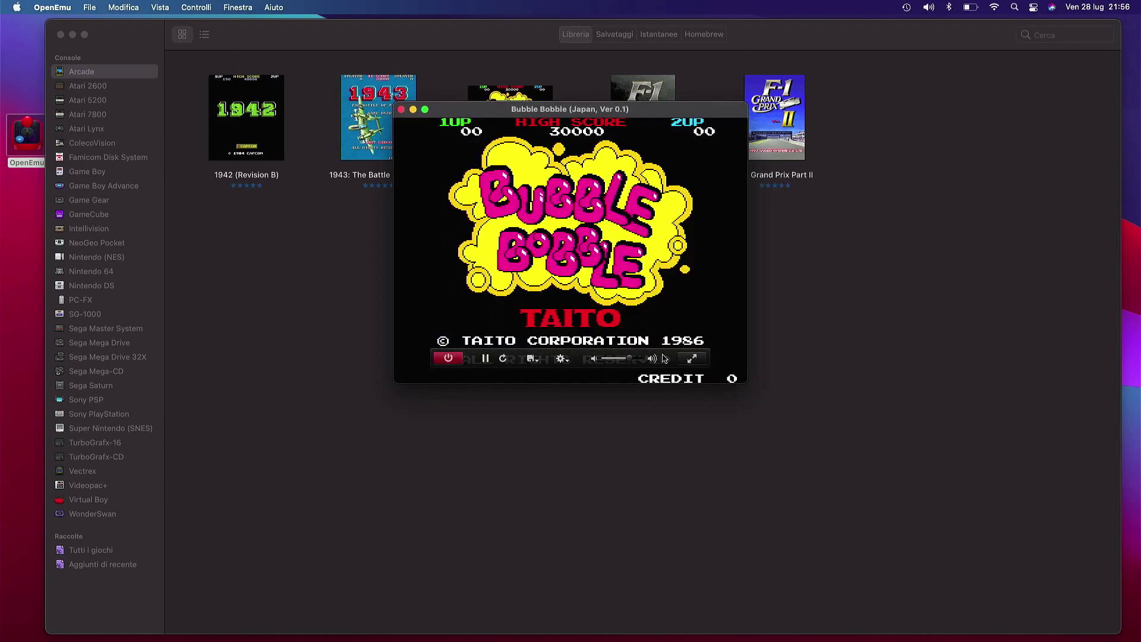
Switch Bubble Bobble to full screen, insert a coin and start a one-player game.
click(692, 357)
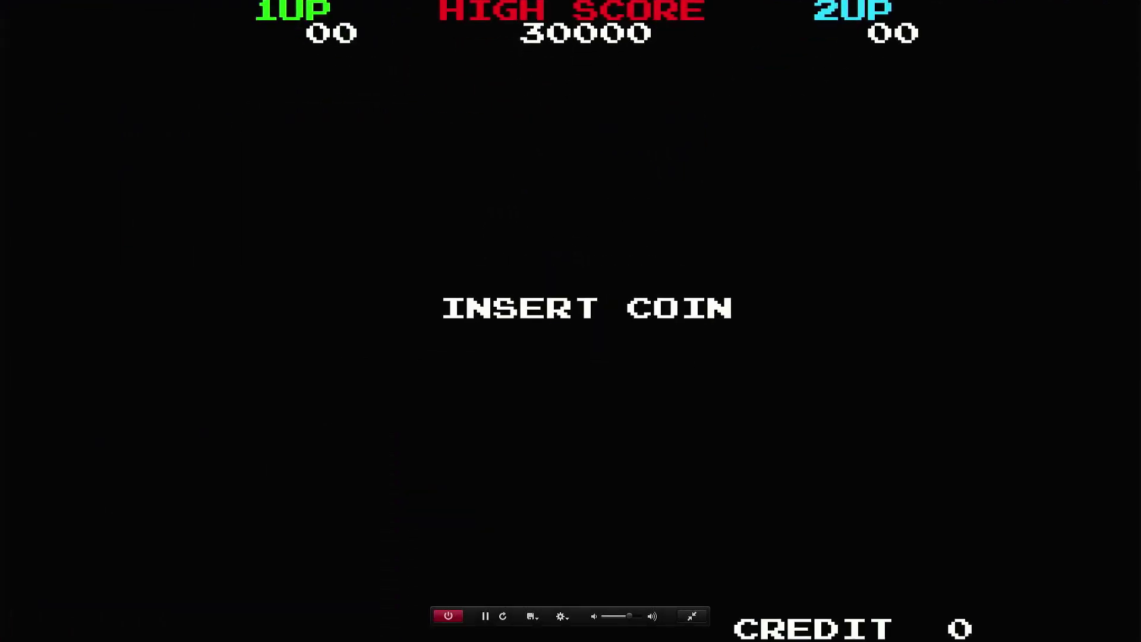
key(5)
key(5)
key(5)
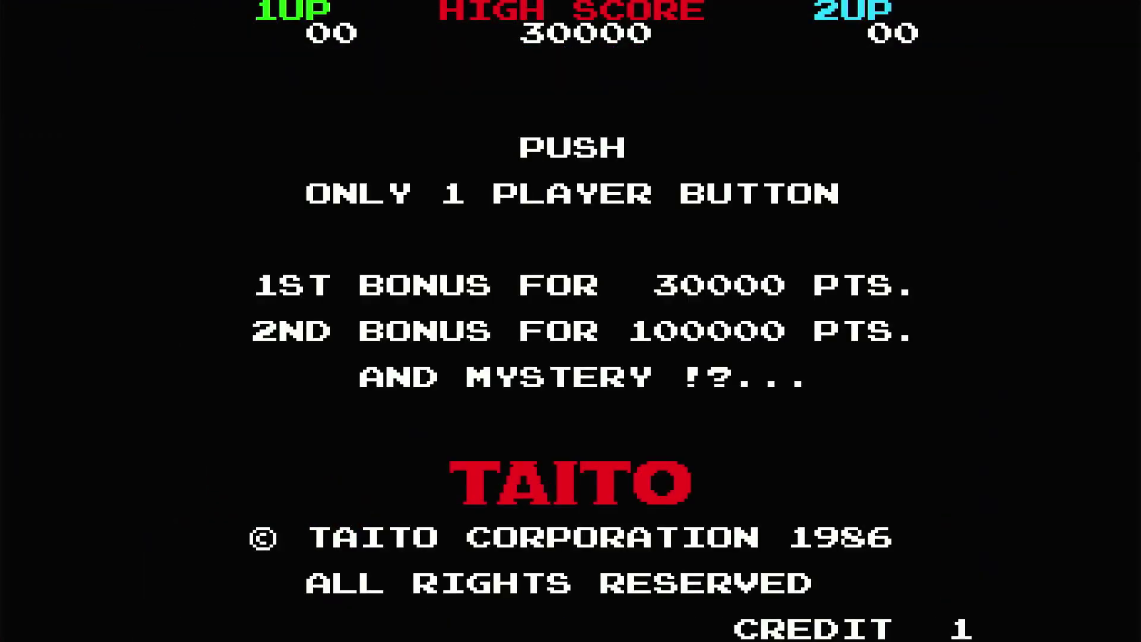
key(2)
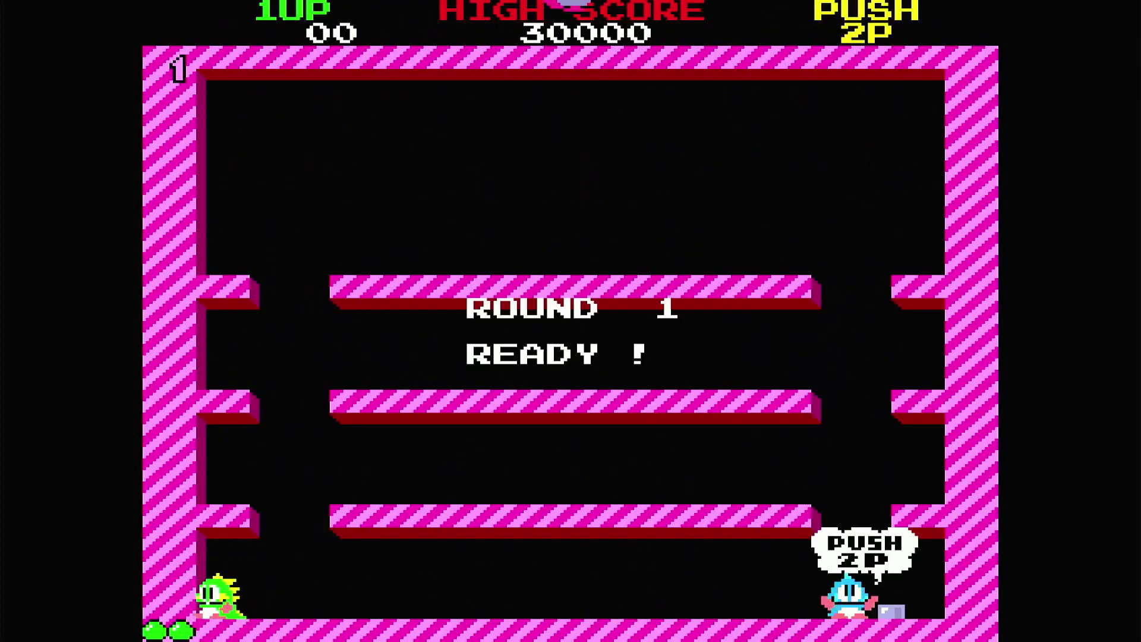
In Round 1, jump the green dragon up to the highest platform and trap the three enemies in bubbles.
key(alt)
key(alt)
key(alt)
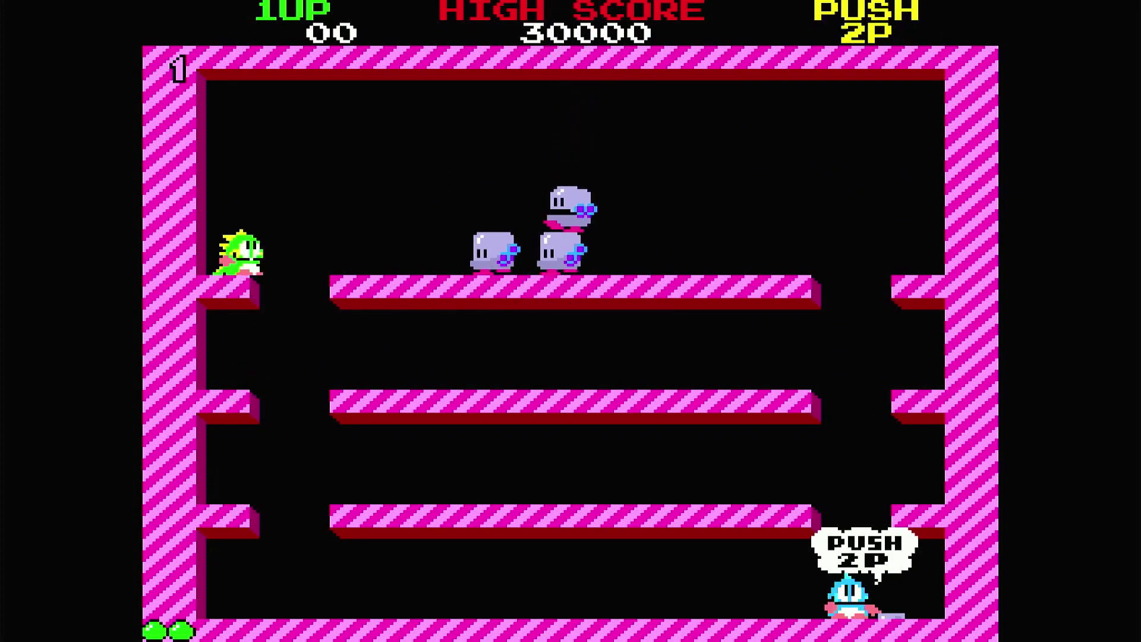
key(ctrl)
key(ctrl)
key(ctrl)
key(ctrl)
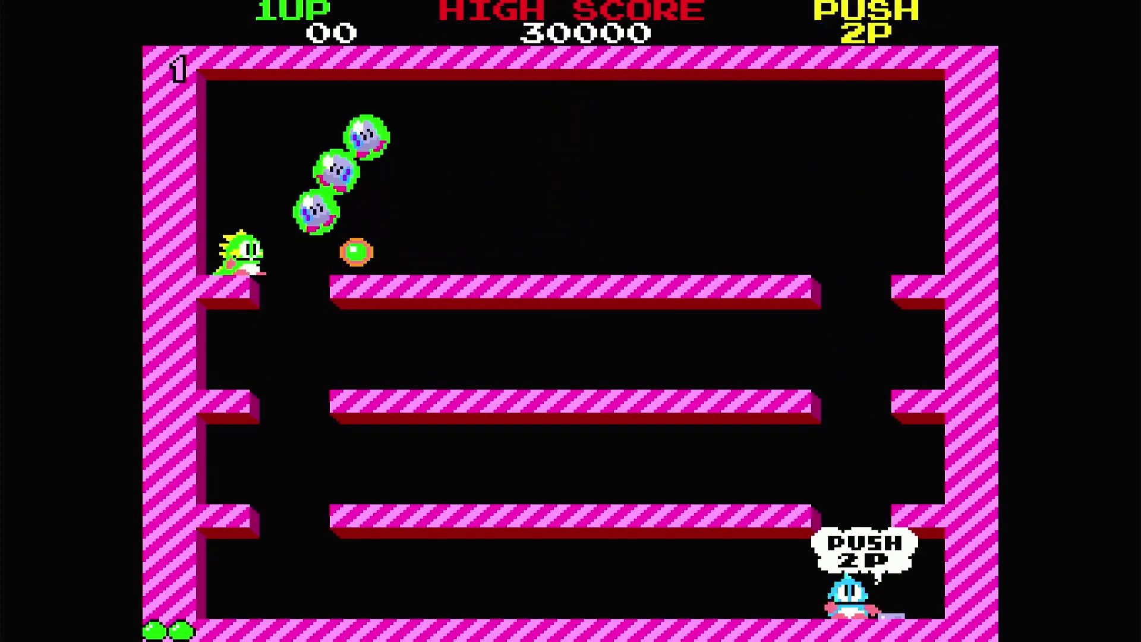
Burst the bubbles holding the three enemies and collect the cherries and other items they leave.
key(Right)
key(alt)
key(Right)
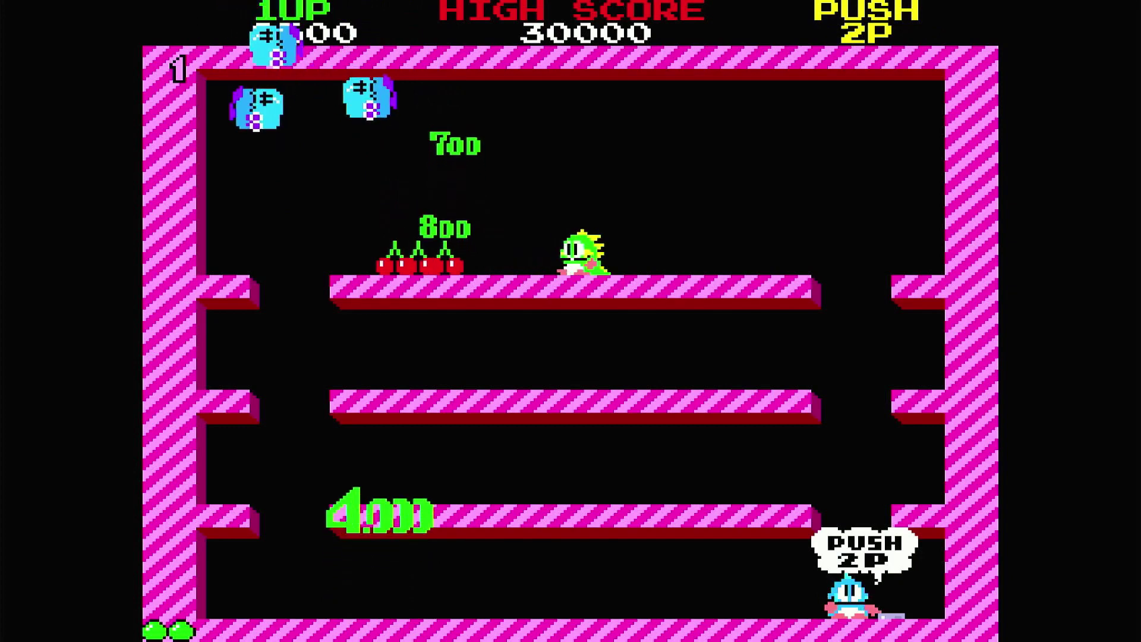
key(Left)
key(alt)
key(Left)
key(ctrl)
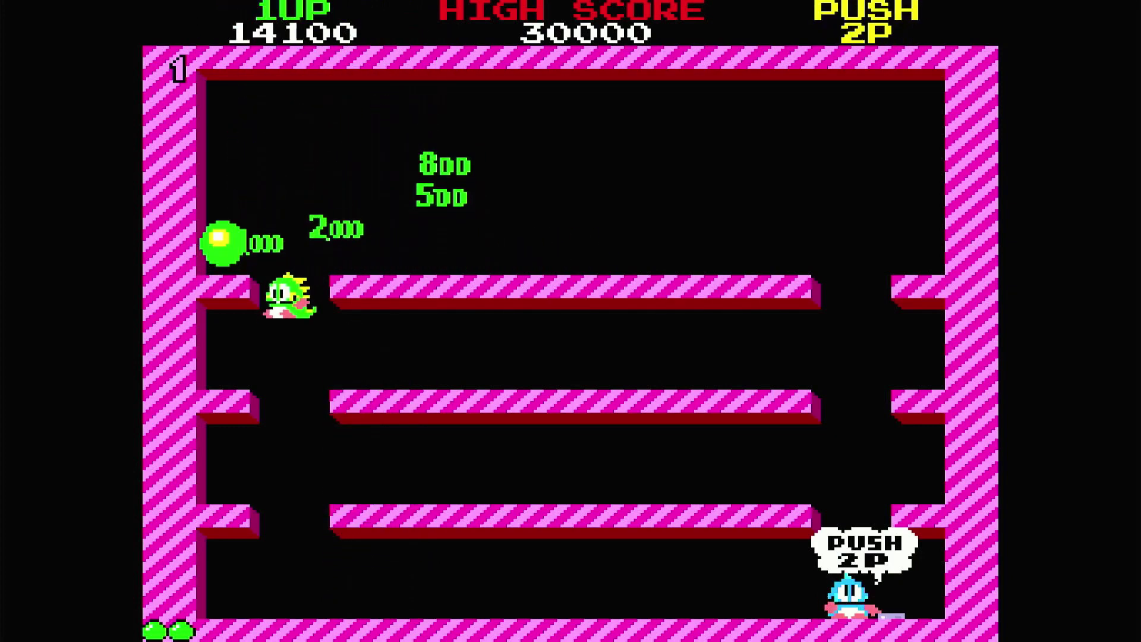
key(alt)
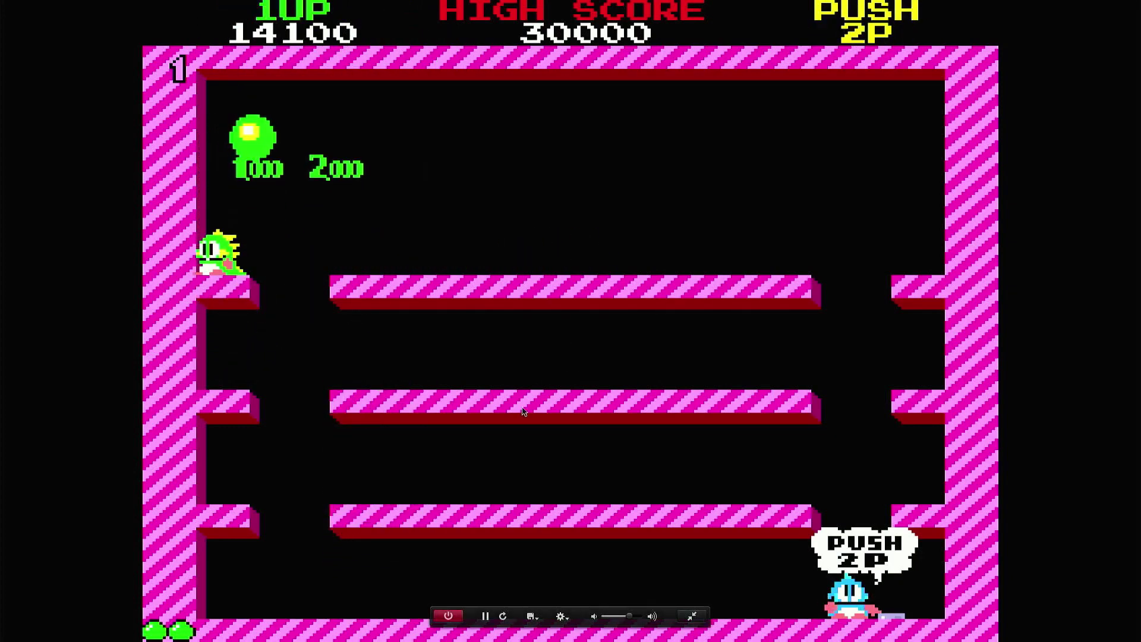
Stop the running game with confirmation, and reopen Bubble Bobble from the library, resuming the last session.
click(460, 617)
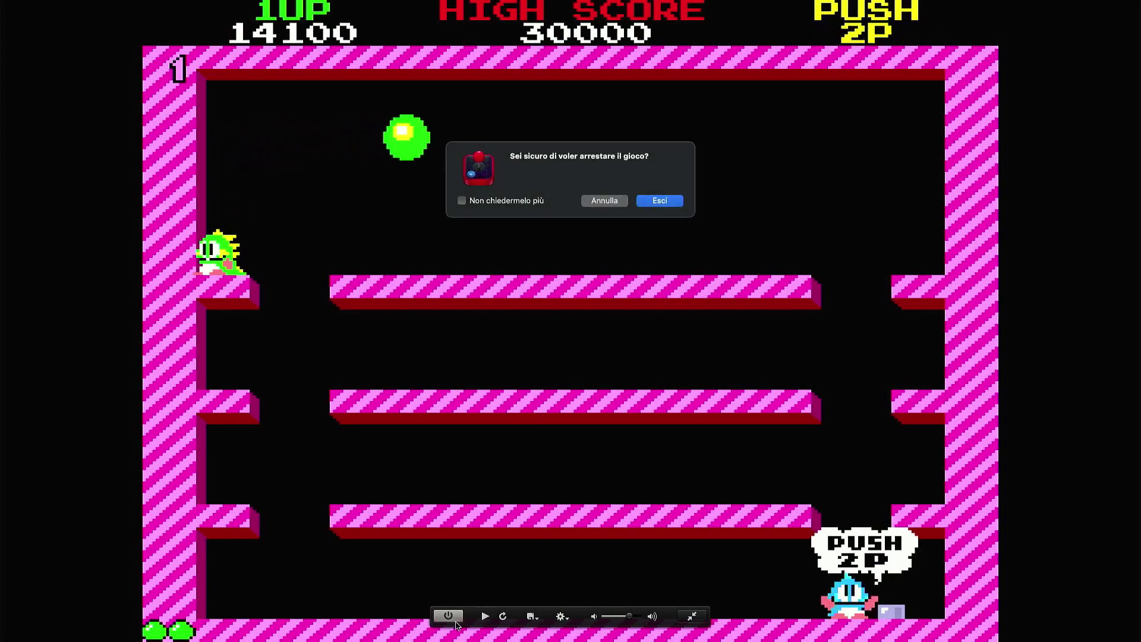
click(660, 202)
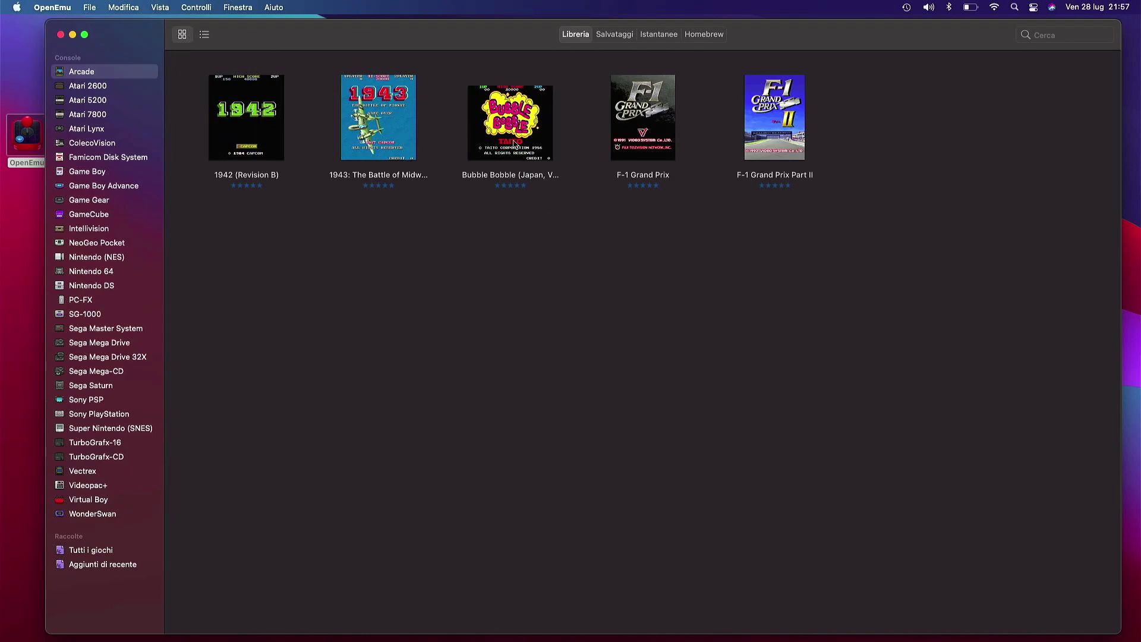
click(510, 137)
double_click(510, 137)
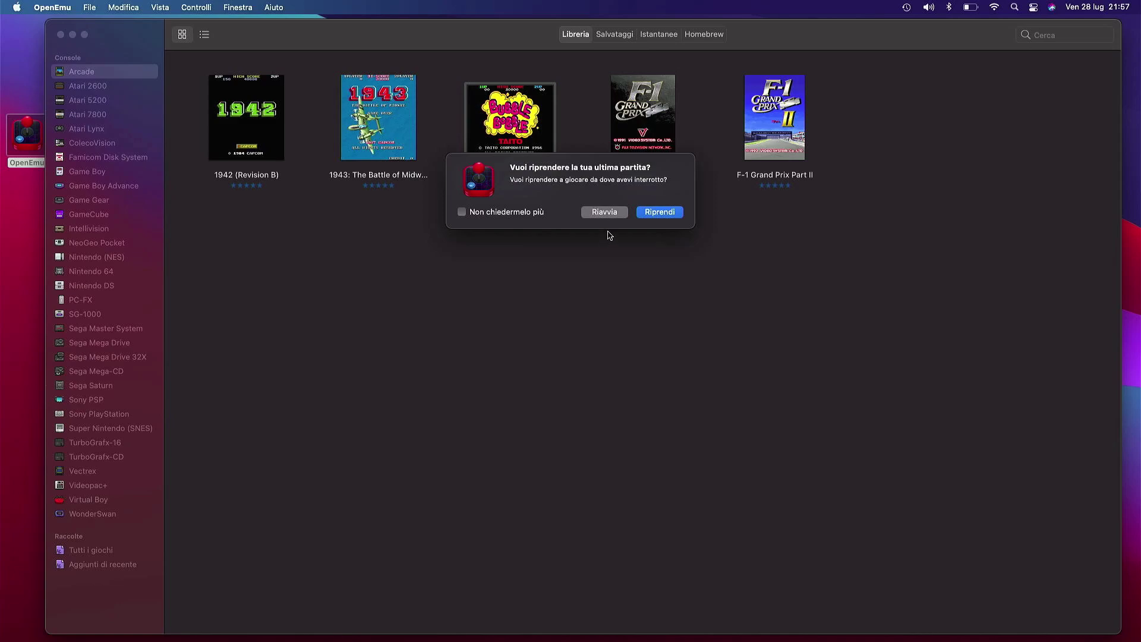
click(660, 212)
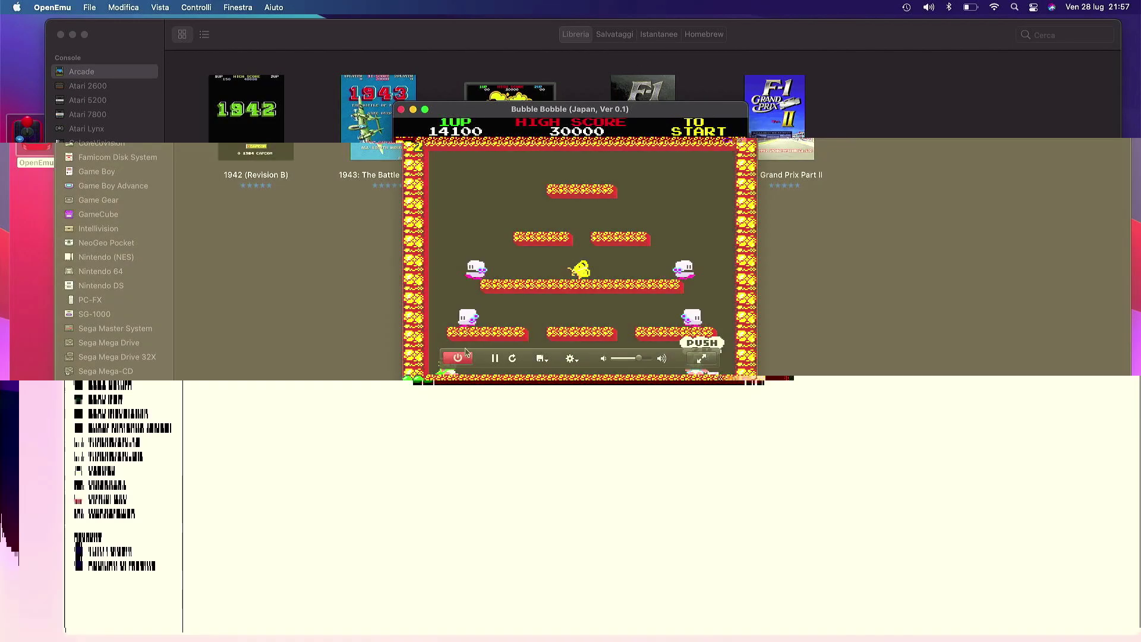
Stop the running Bubble Bobble game with confirmation and show the Nintendo (NES) games in the library.
click(463, 356)
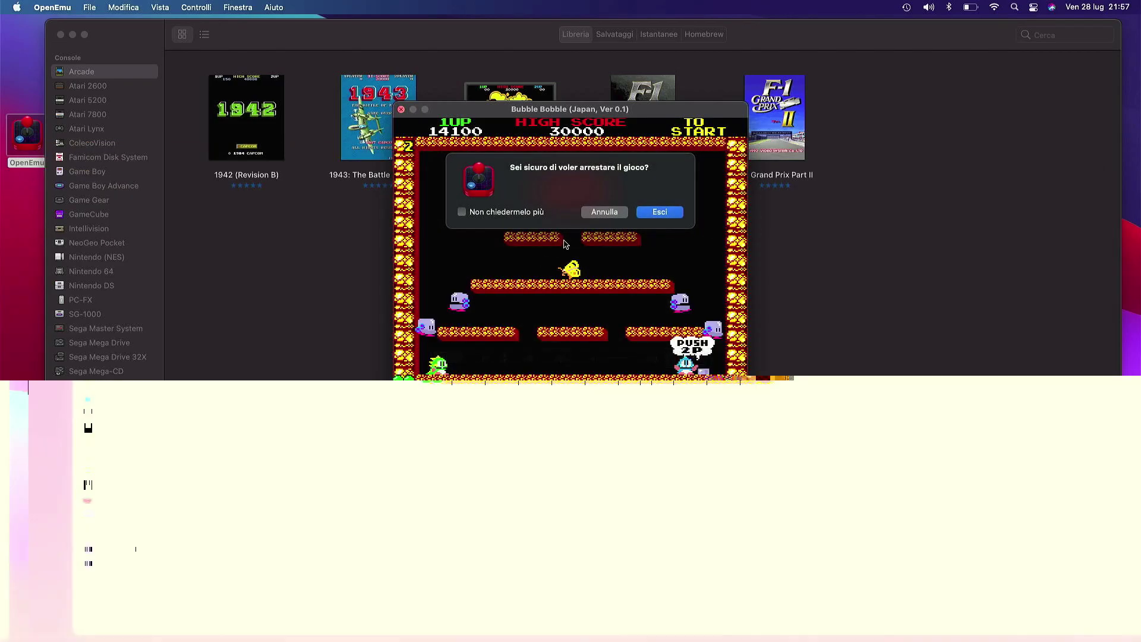
key(Return)
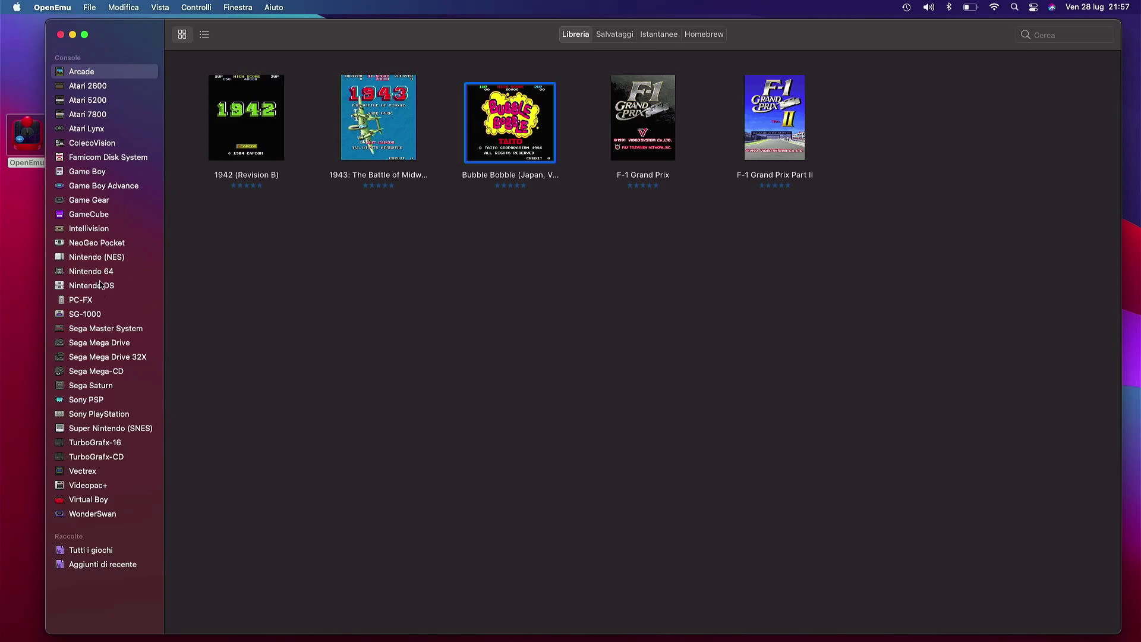
click(99, 259)
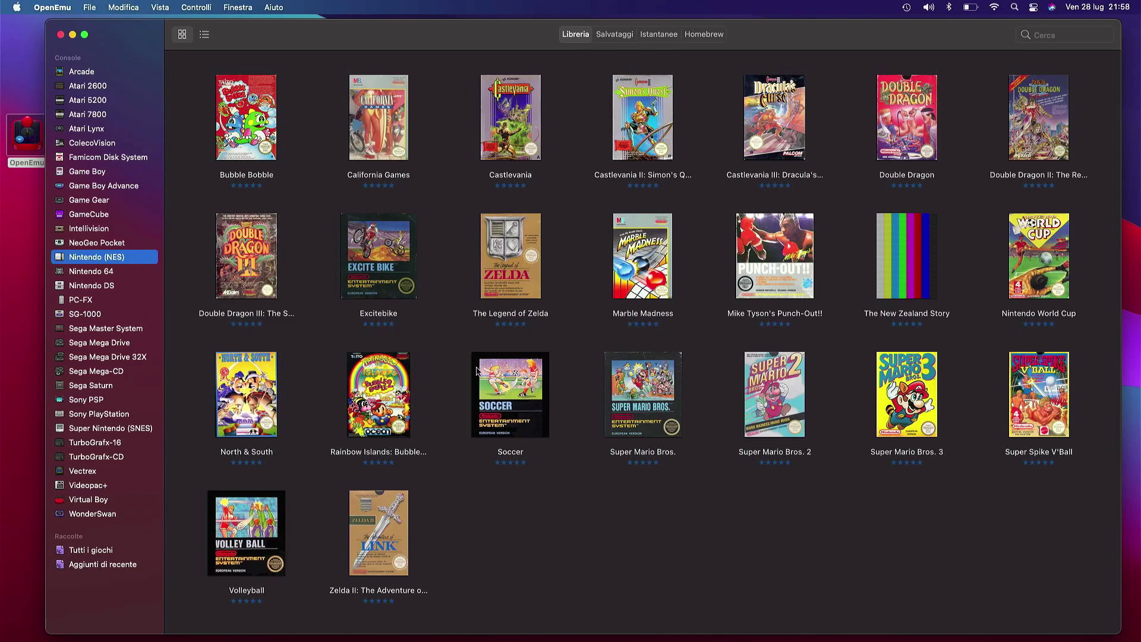
Launch Super Mario Bros. restarted from the beginning instead of resumed, and switch it to full screen.
click(652, 392)
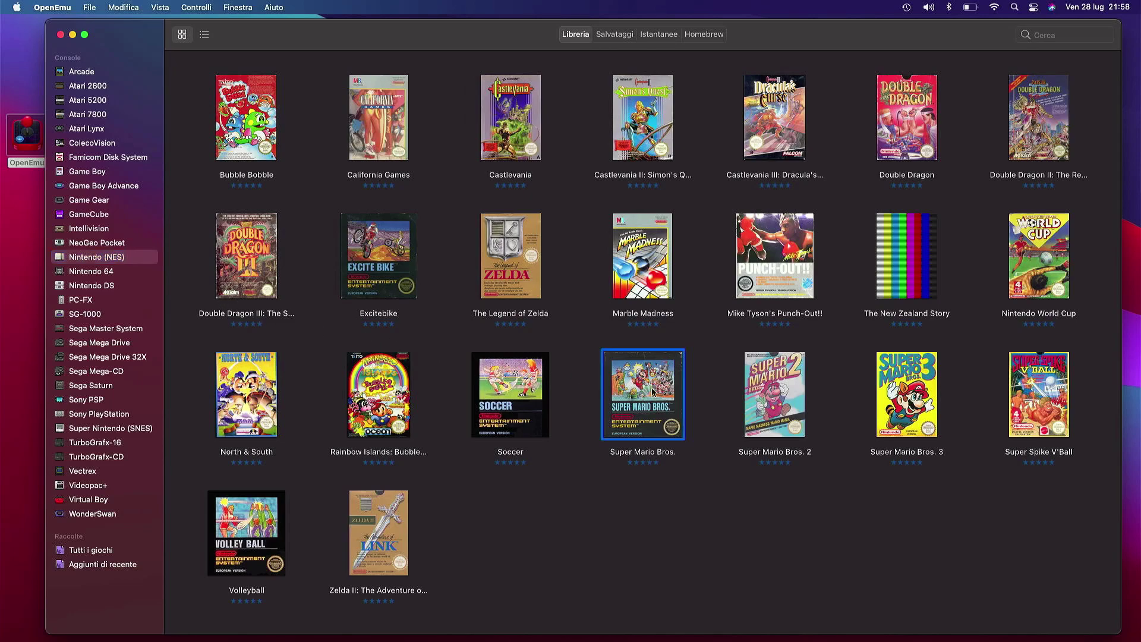
double_click(653, 393)
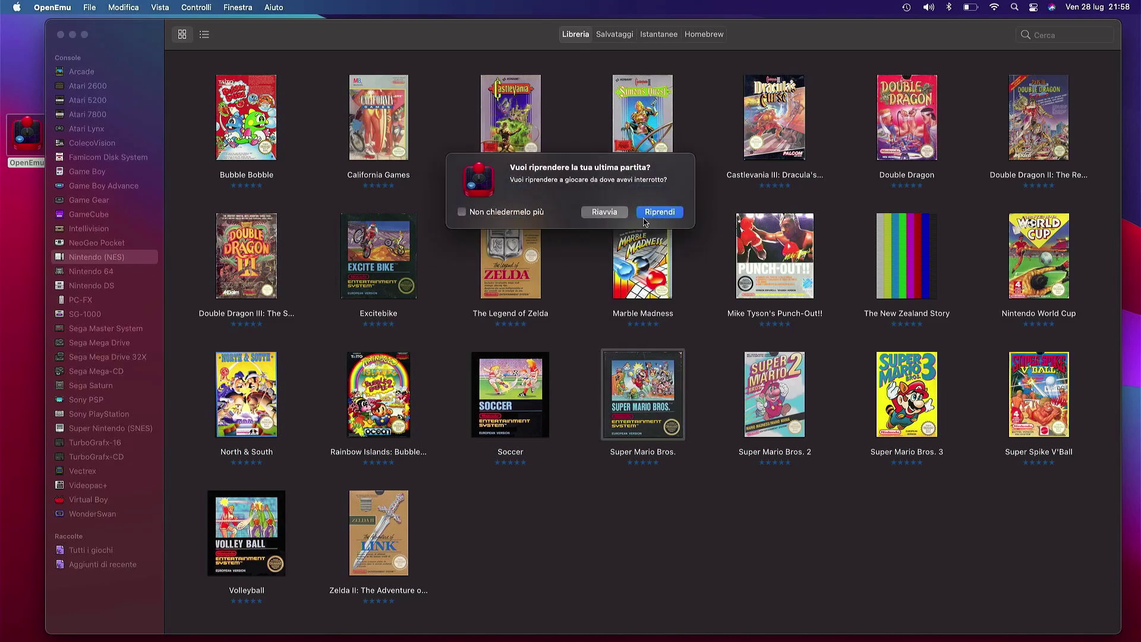
click(599, 215)
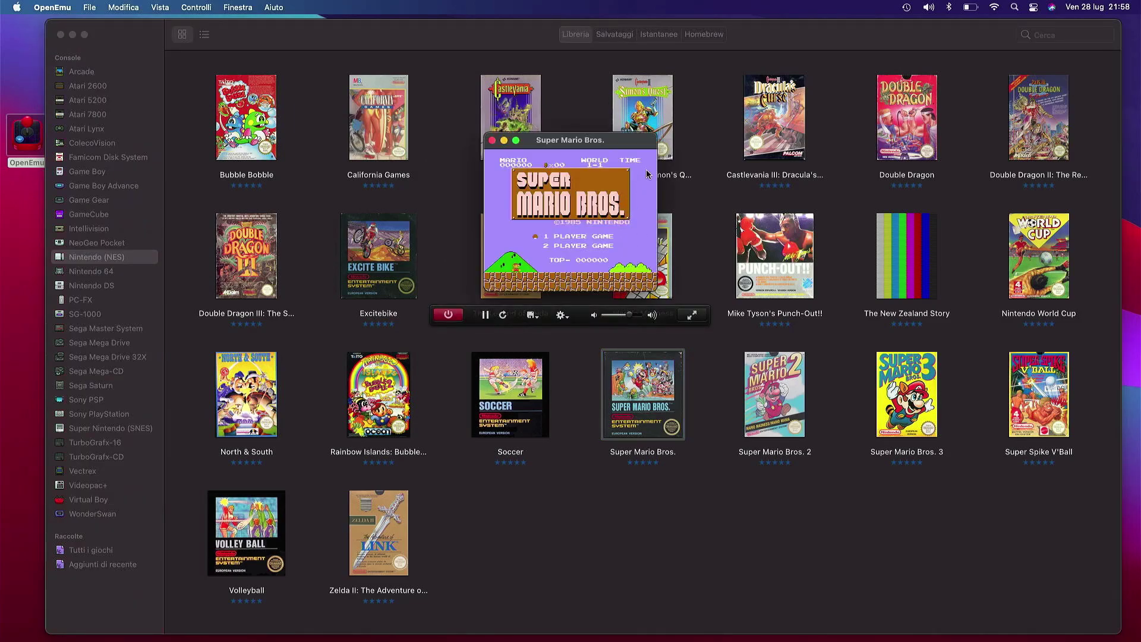
click(692, 314)
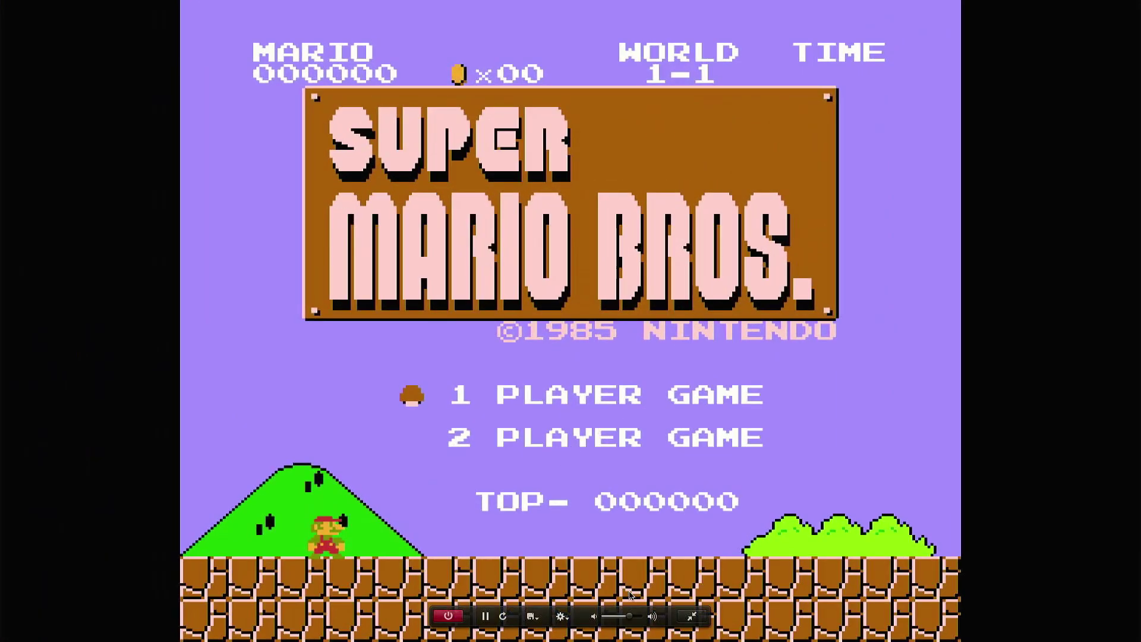
Examine the in-game options for cheats, core and scale, and review the keyboard assignments for NES player 1.
click(562, 616)
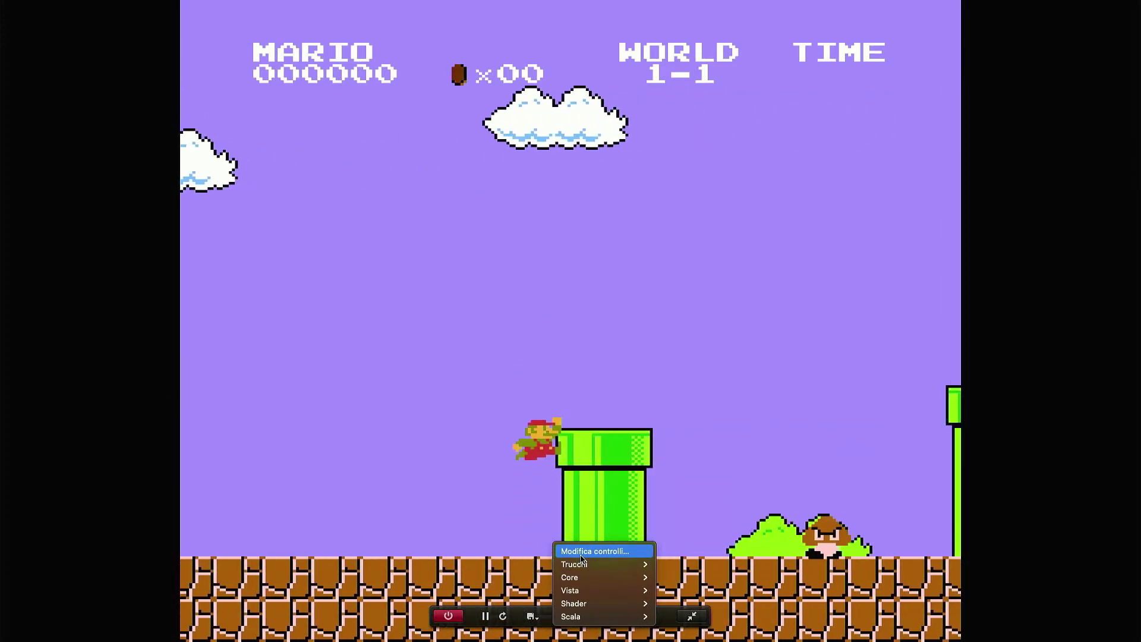
mouse_move(592, 566)
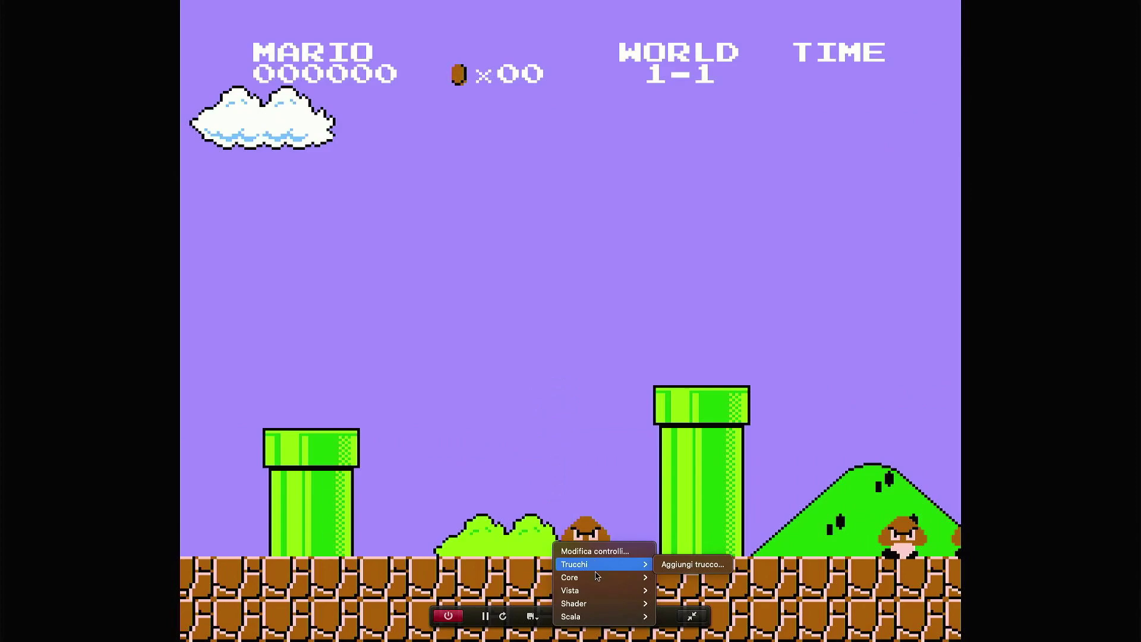
mouse_move(594, 582)
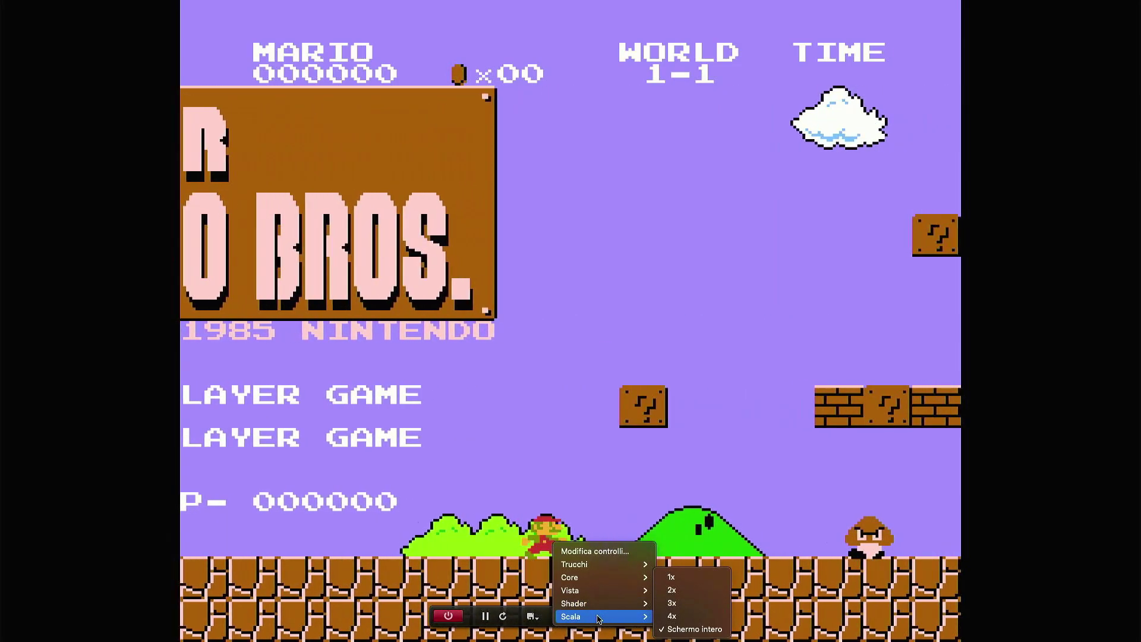
click(504, 578)
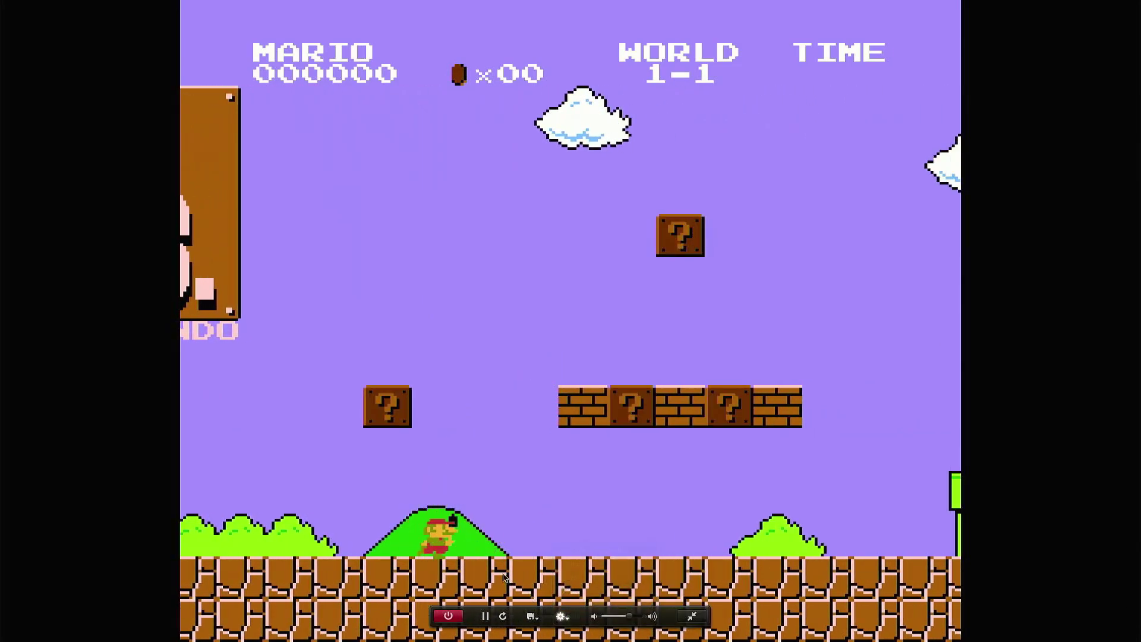
click(560, 617)
click(576, 552)
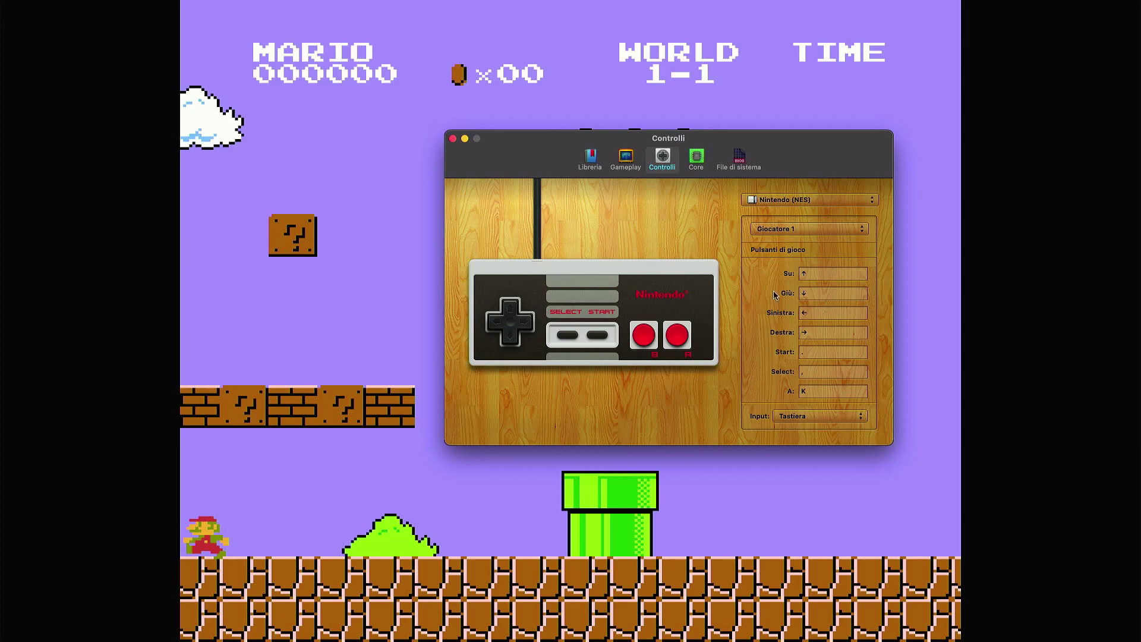
scroll(779, 321, down, 2)
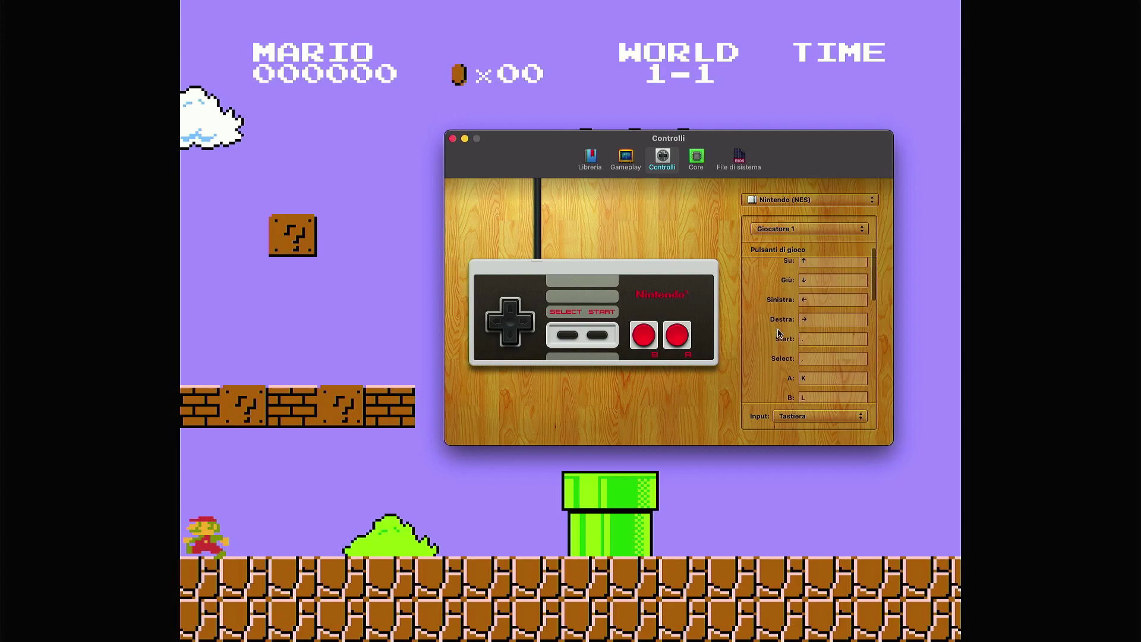
scroll(779, 333, down, 2)
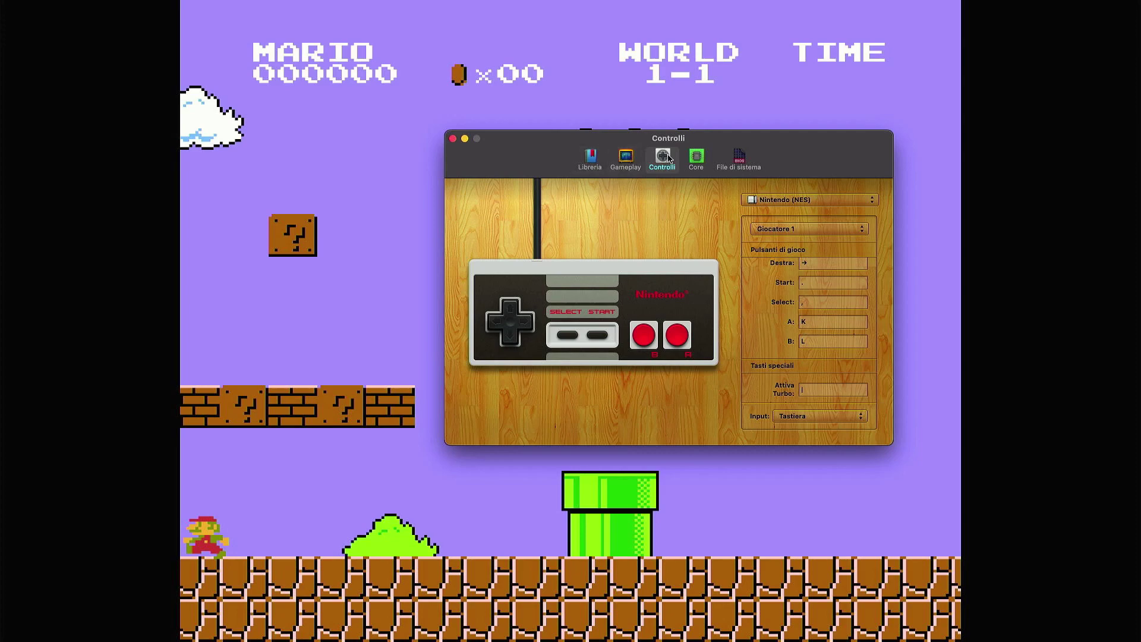
click(452, 139)
Leave the Super Mario Bros. demo, return to the title screen and start a one-player game.
key(Right)
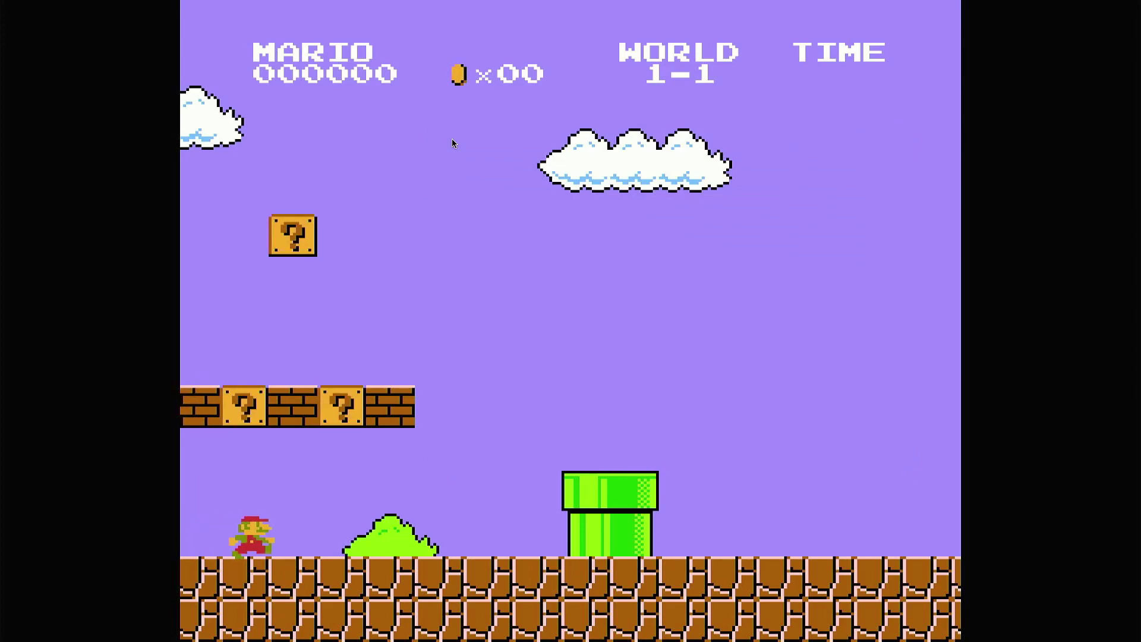
key(k)
key(super+r)
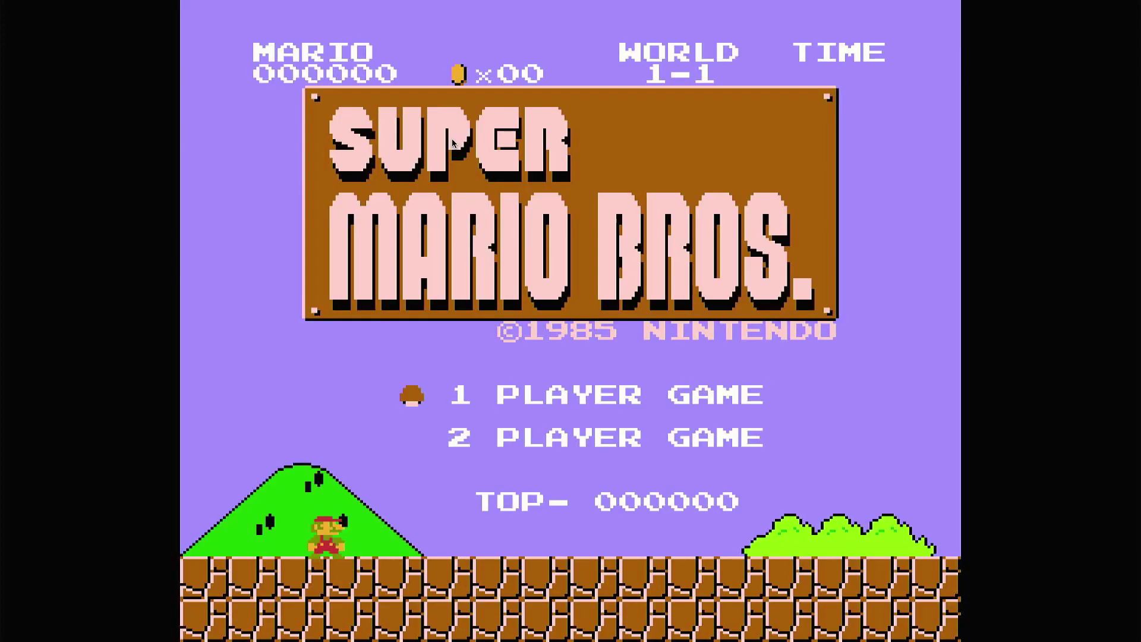
key(Down)
key(Up)
key(Return)
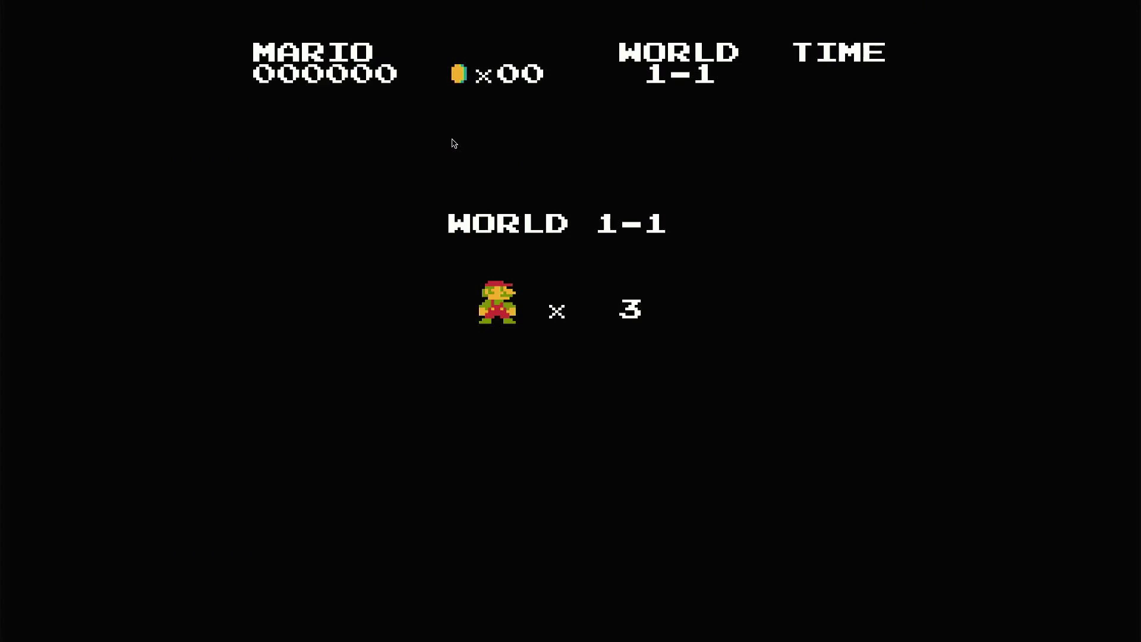
In World 1-1, run Mario forward, hit the first question block for its coin and get past the Goomba.
key(Right)
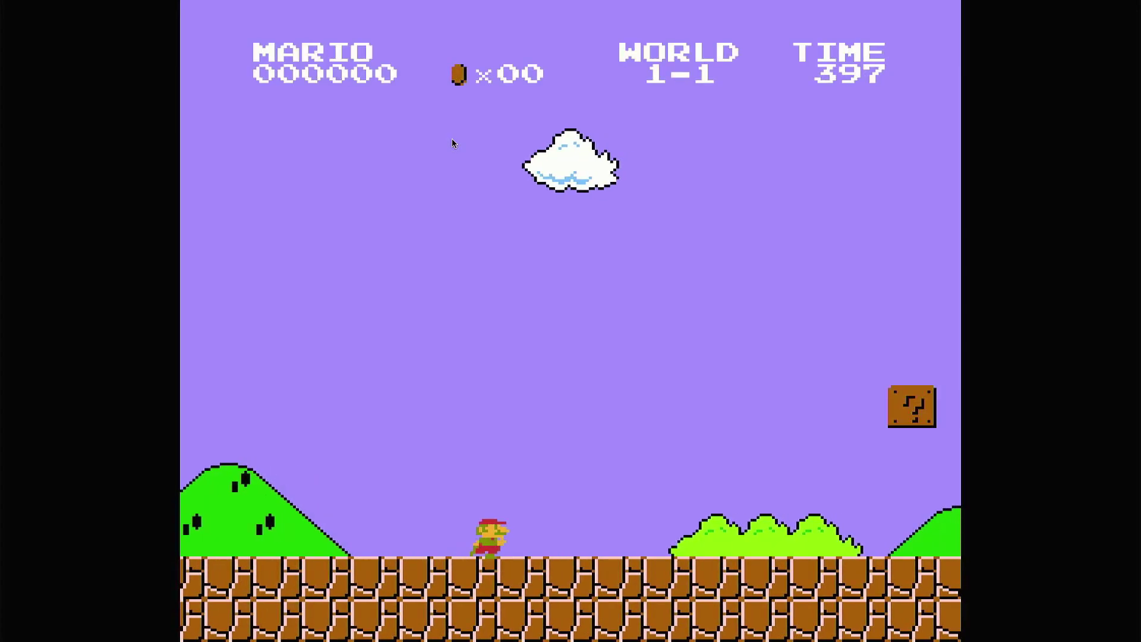
key(x)
key(Left)
key(Right)
key(x)
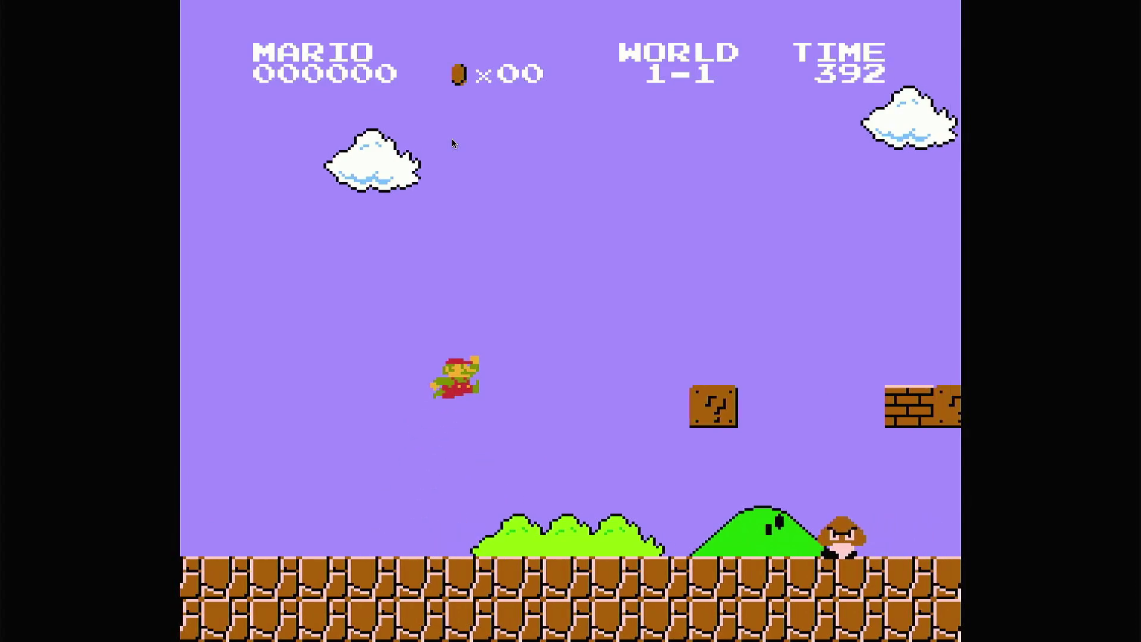
key(x)
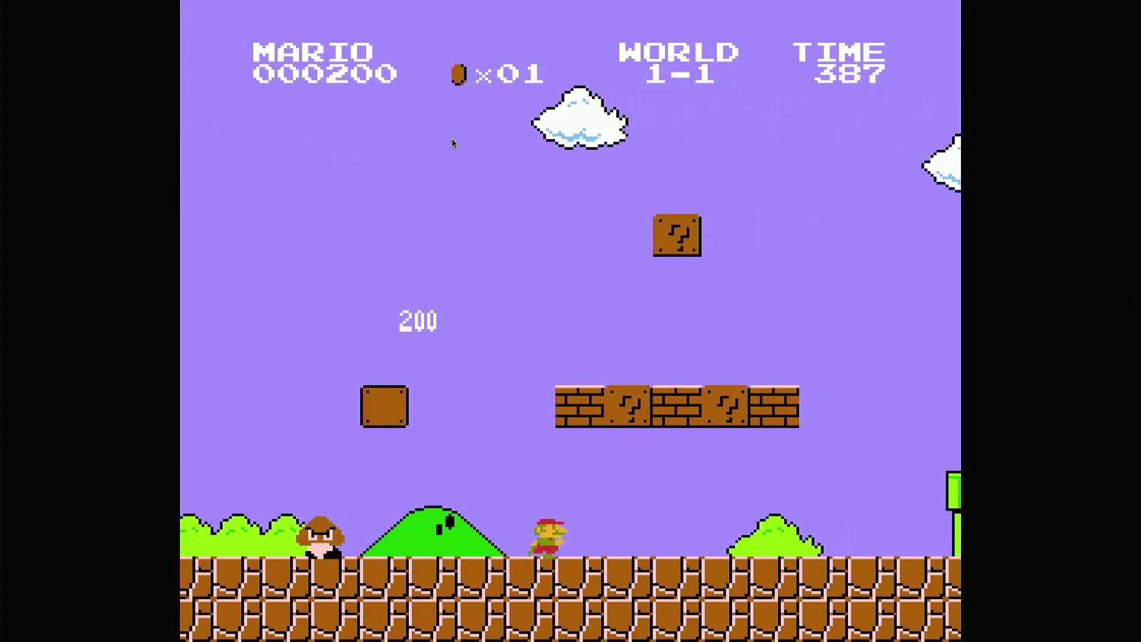
Release and collect the mushroom from the brick row, and hit the row's other question block from below for a coin.
key(x)
key(x)
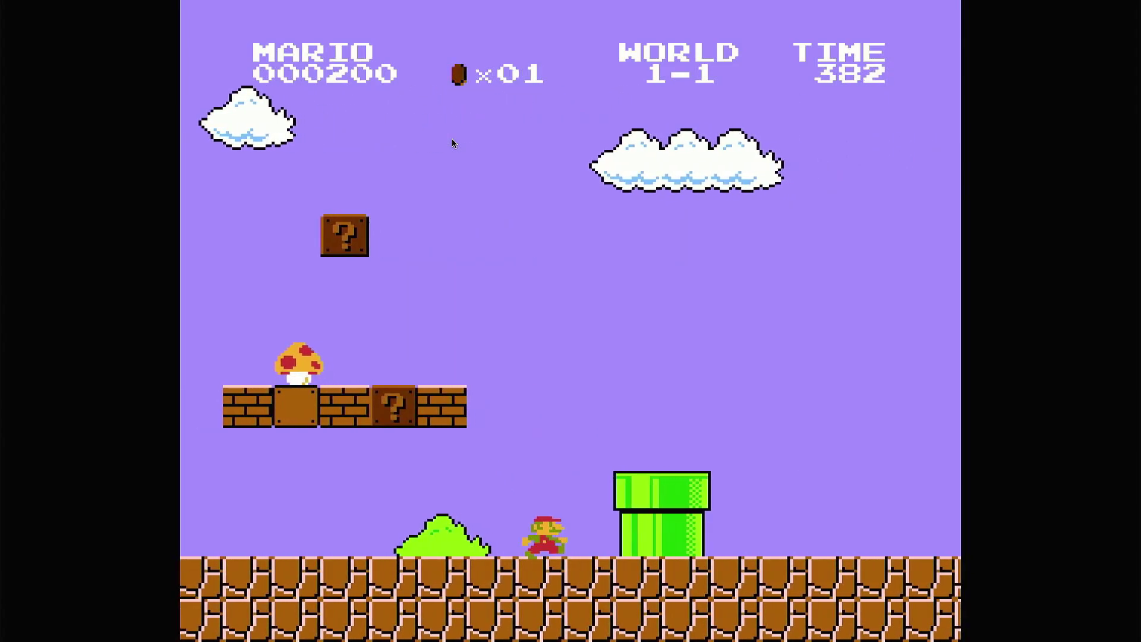
key(x)
key(Left)
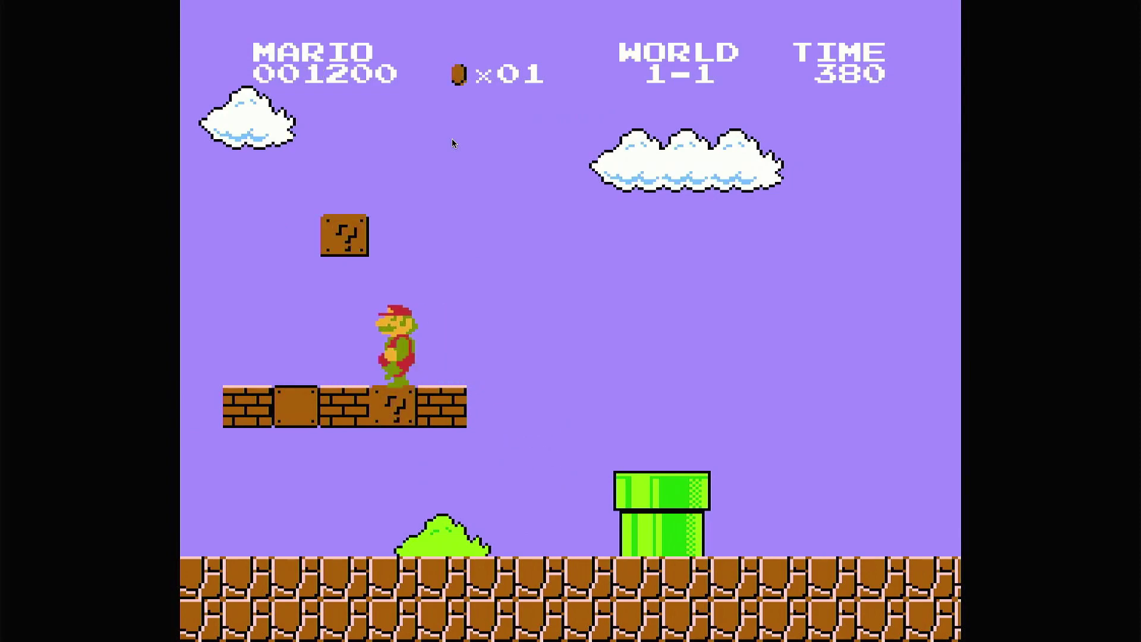
key(Right)
key(x)
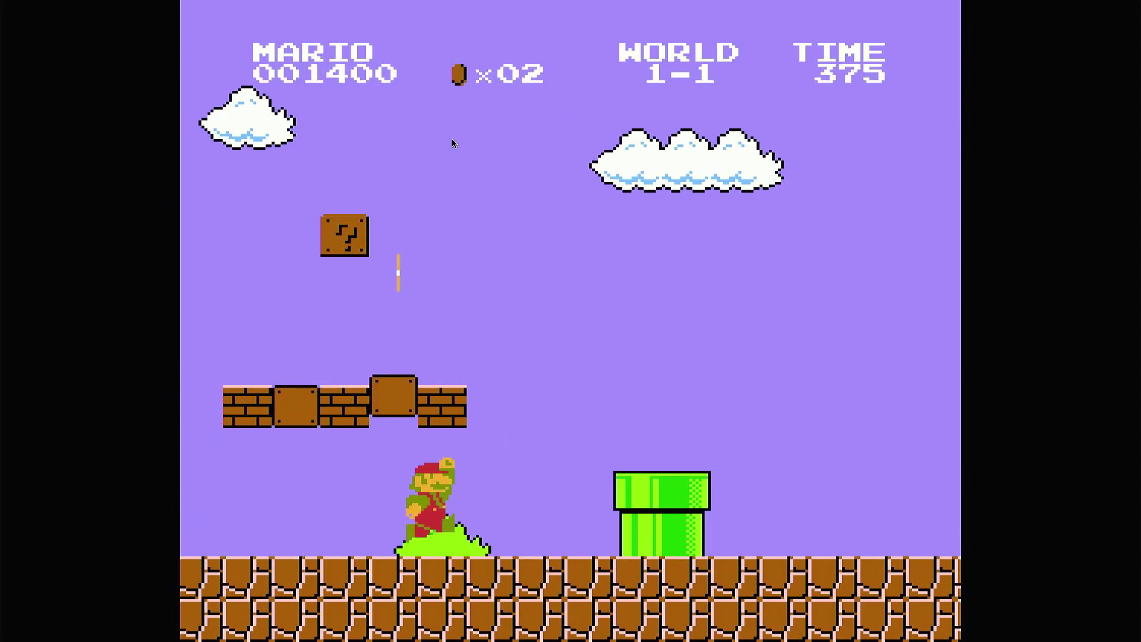
Jump Mario over the first pipe, onto the second, and across the Goomba onto the tall third pipe.
key(x)
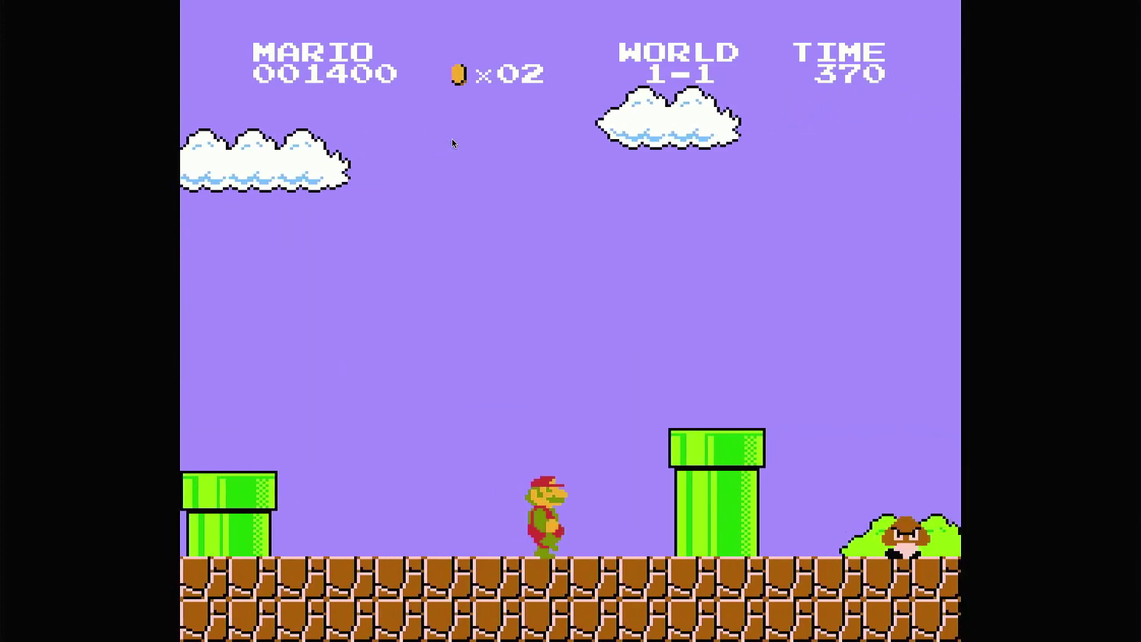
key(Right)
key(x)
key(Right)
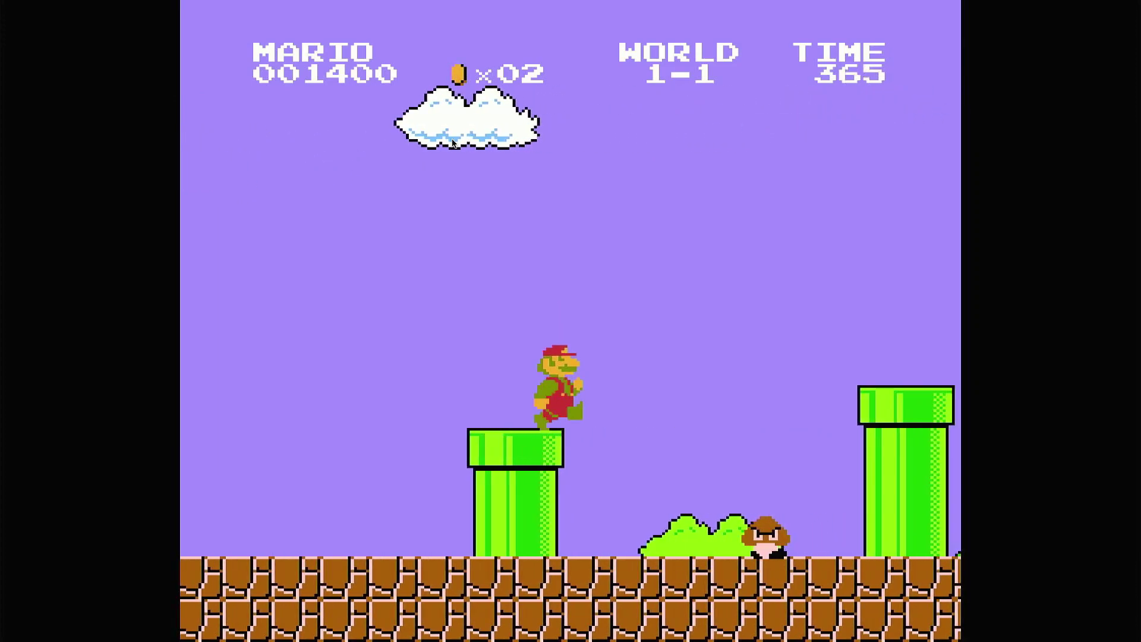
key(x)
key(Right)
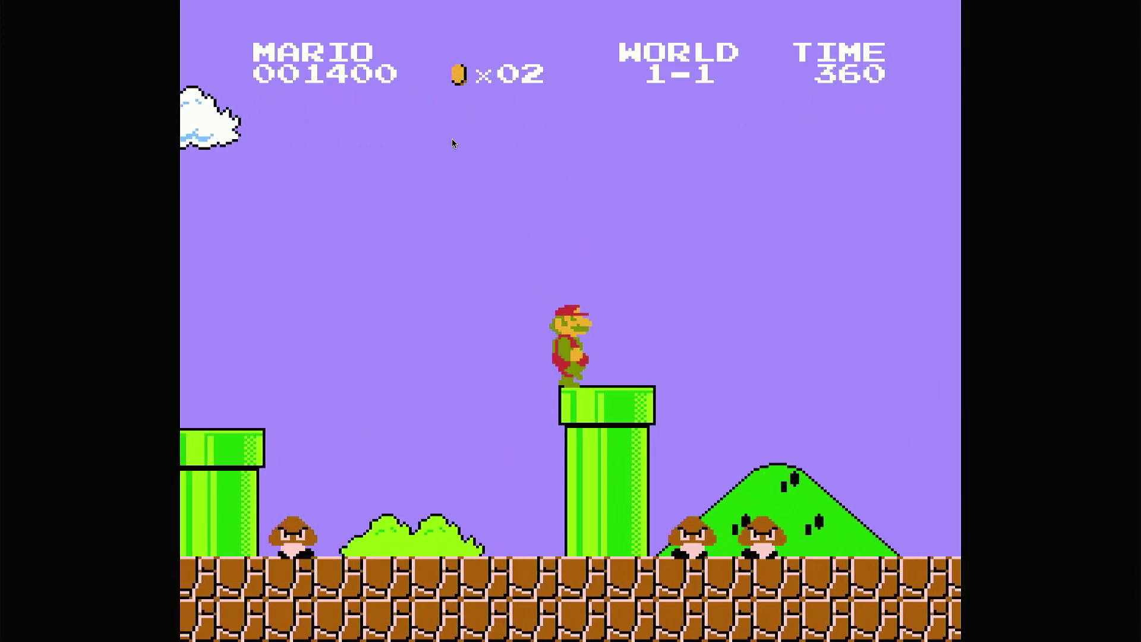
key(Right)
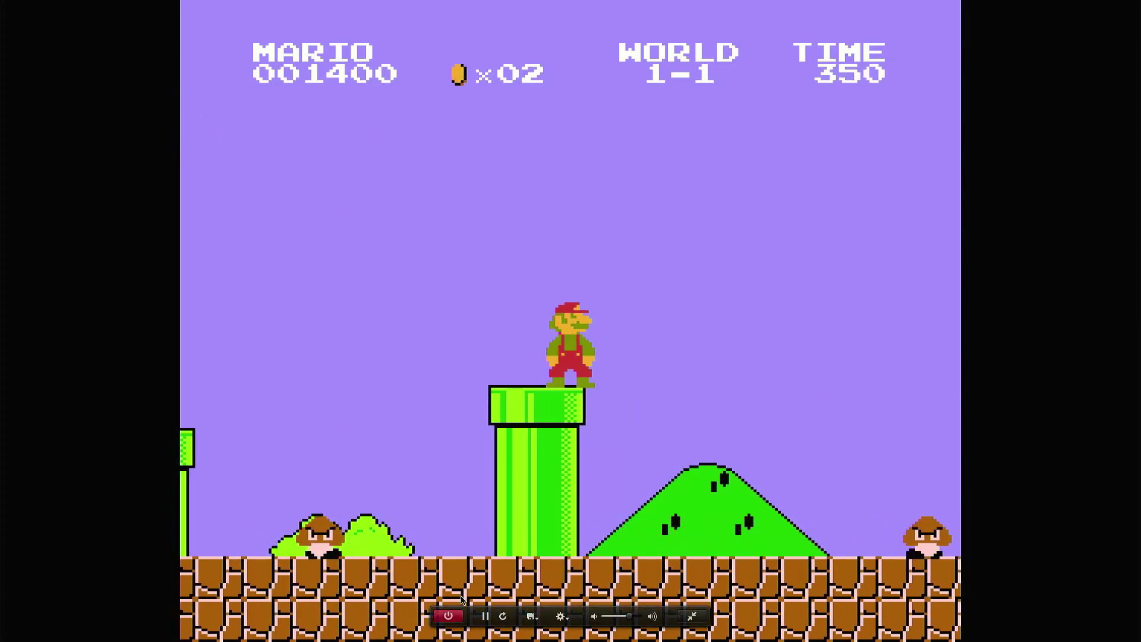
Stop Super Mario Bros. with confirmation, and reopen it from the library, resuming the last session.
click(448, 616)
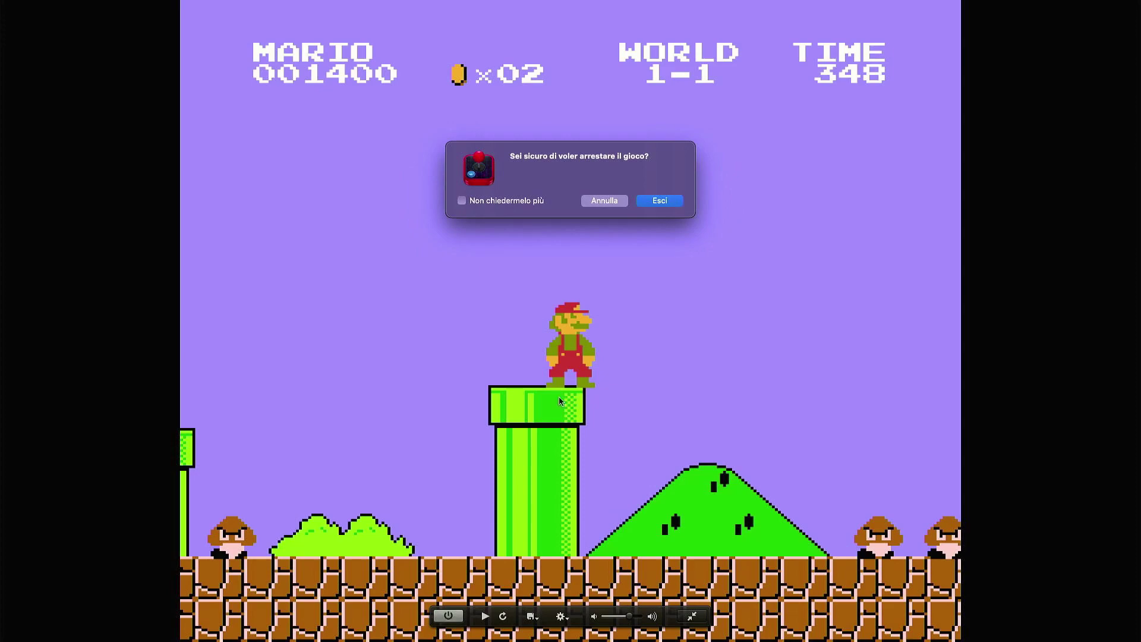
click(661, 201)
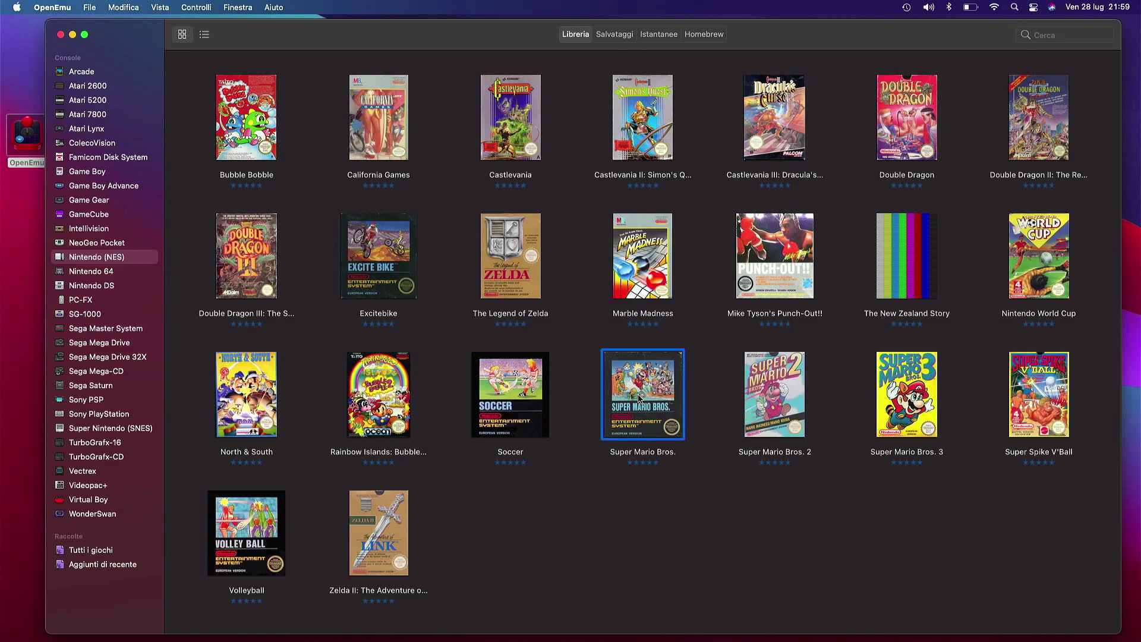
double_click(640, 398)
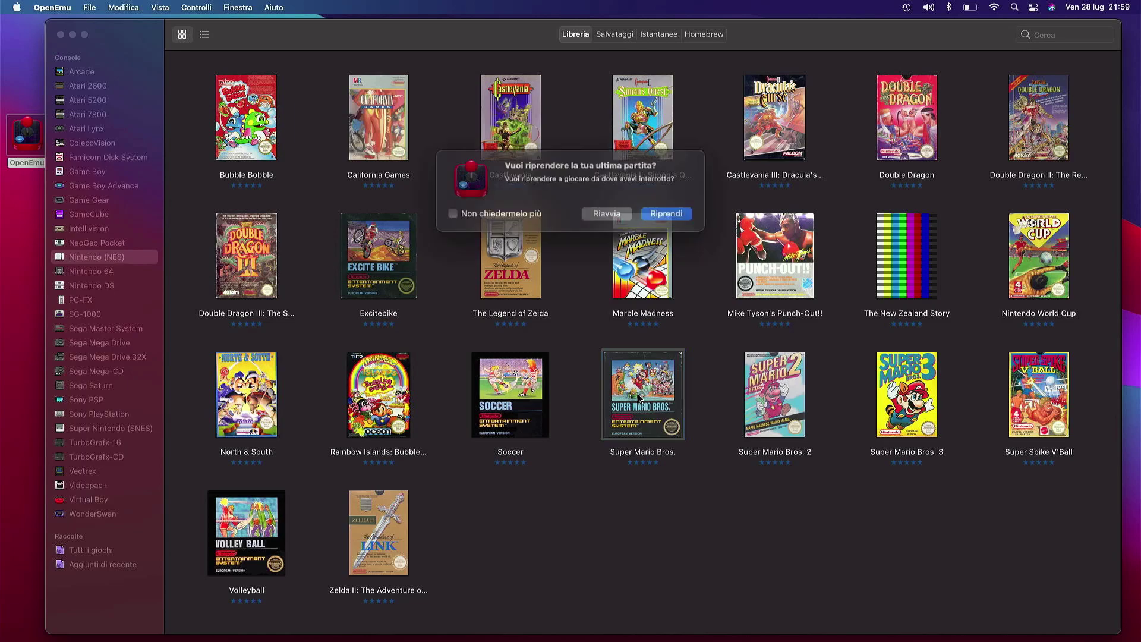
click(656, 213)
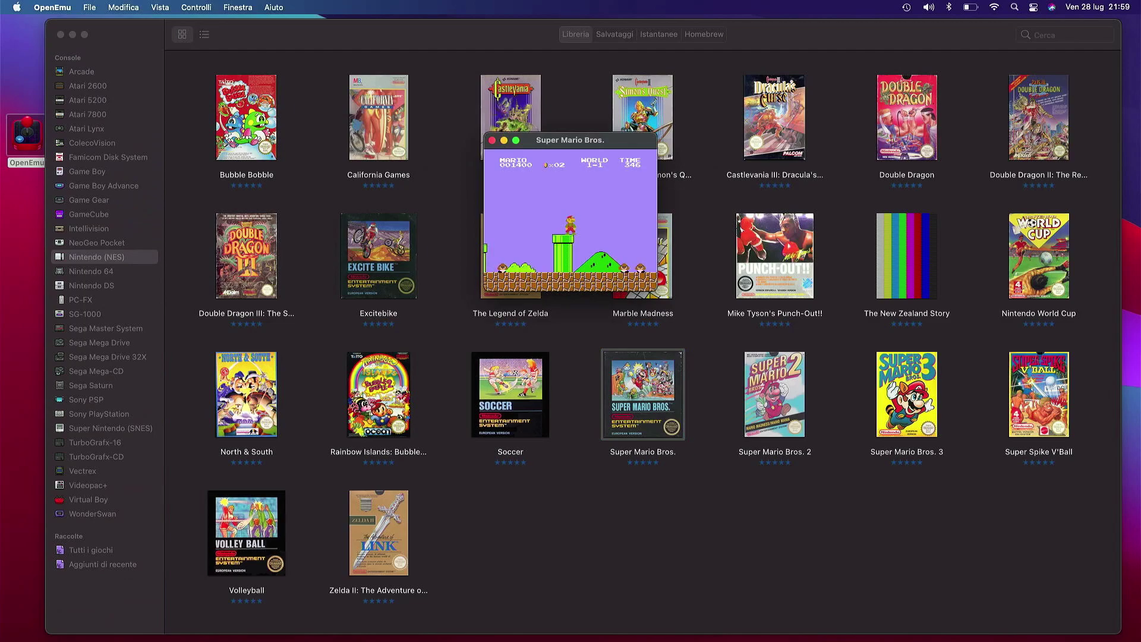
Stop Super Mario Bros. with confirmation, and open The Legend of Zelda from the NES library, resuming the last session.
mouse_move(612, 210)
mouse_move(549, 279)
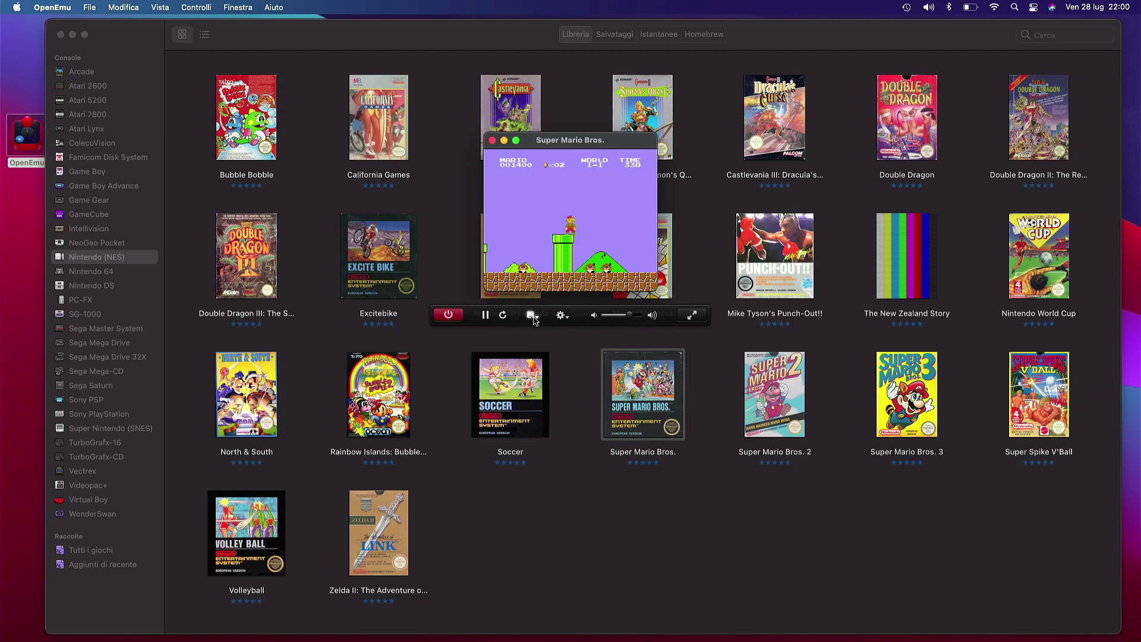
click(449, 316)
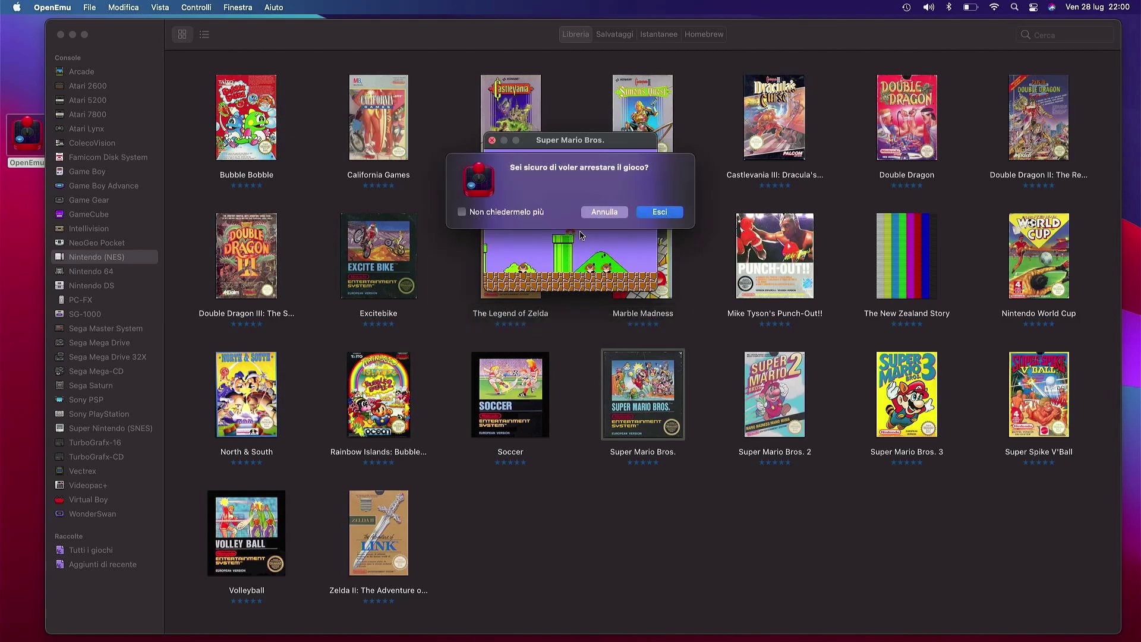
click(660, 224)
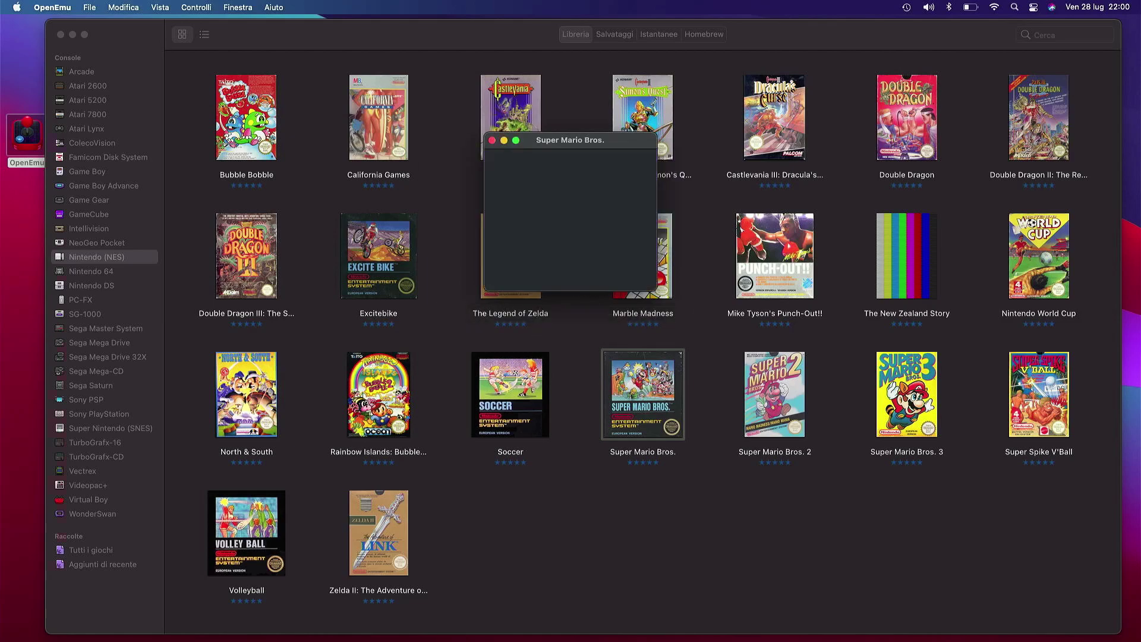
double_click(535, 272)
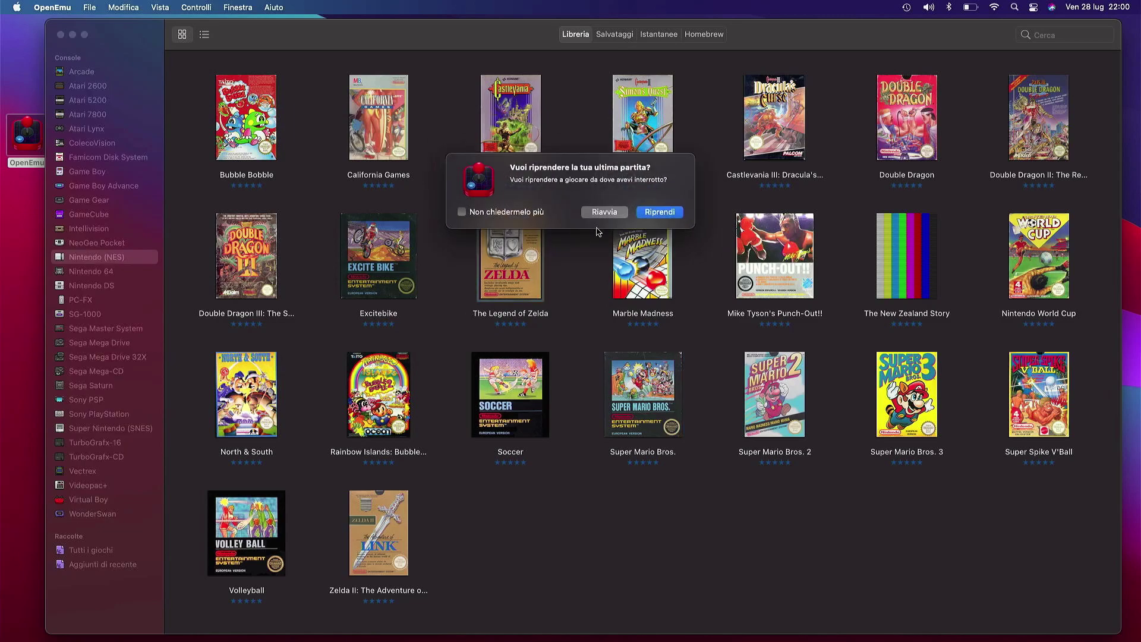
click(657, 214)
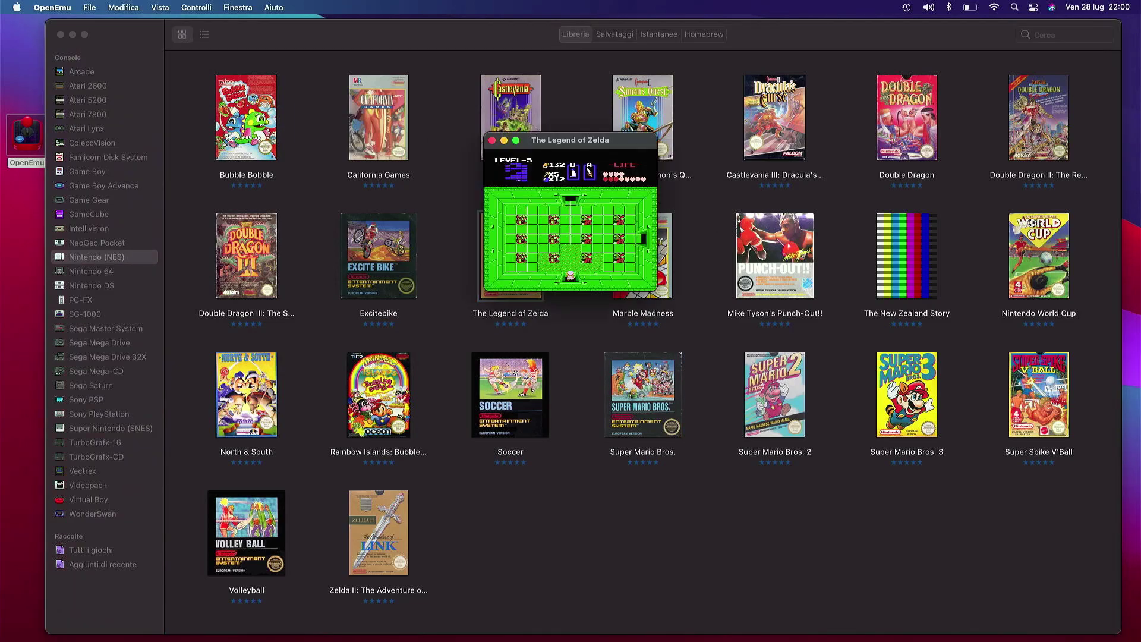
Open and close the in-game inventory in The Legend of Zelda, and review the game's list of saved states without loading one.
key(Return)
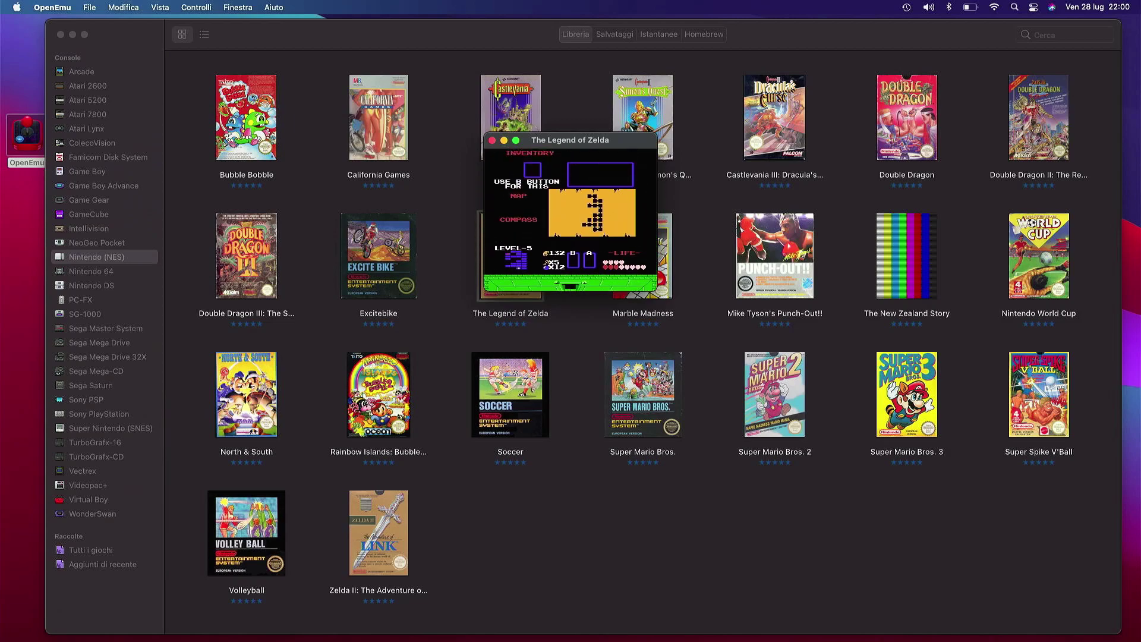
key(Return)
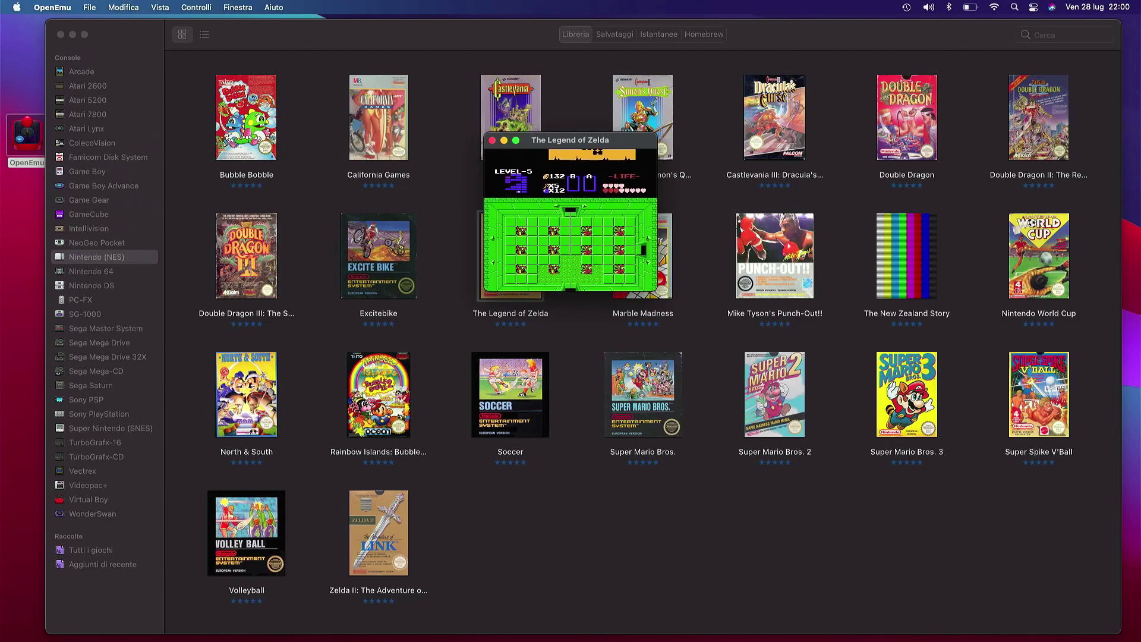
mouse_move(579, 191)
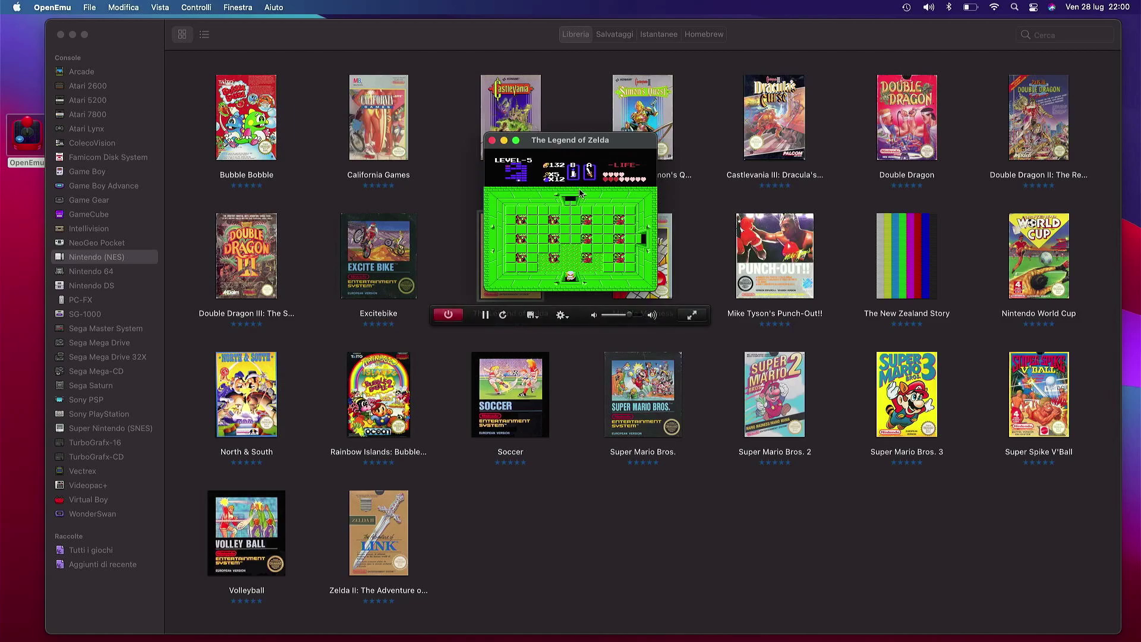
click(538, 316)
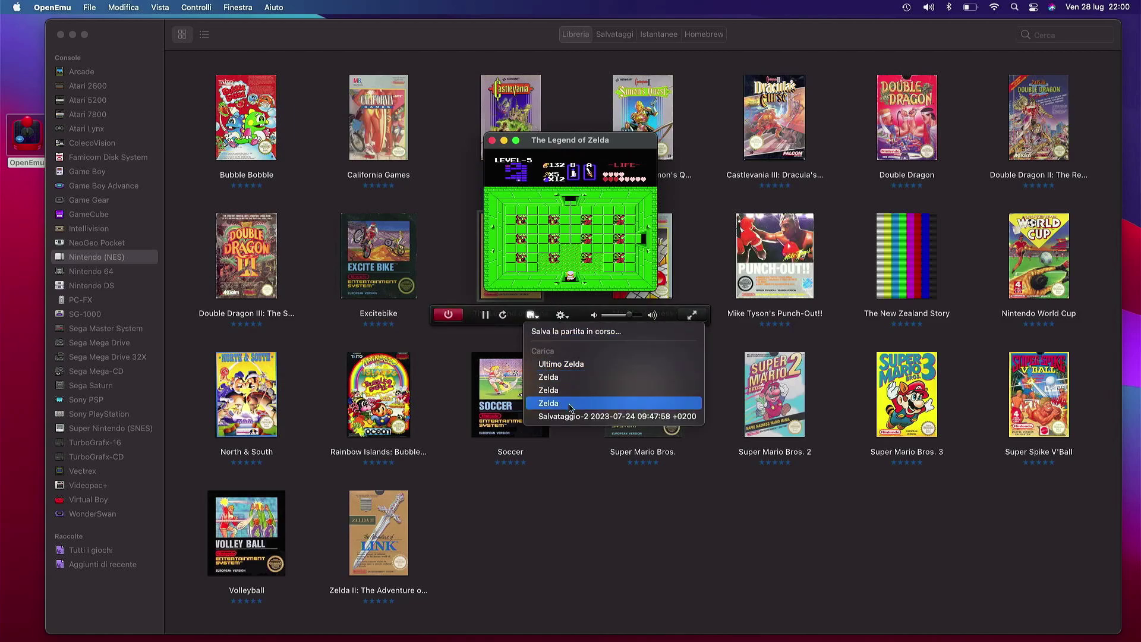
click(599, 547)
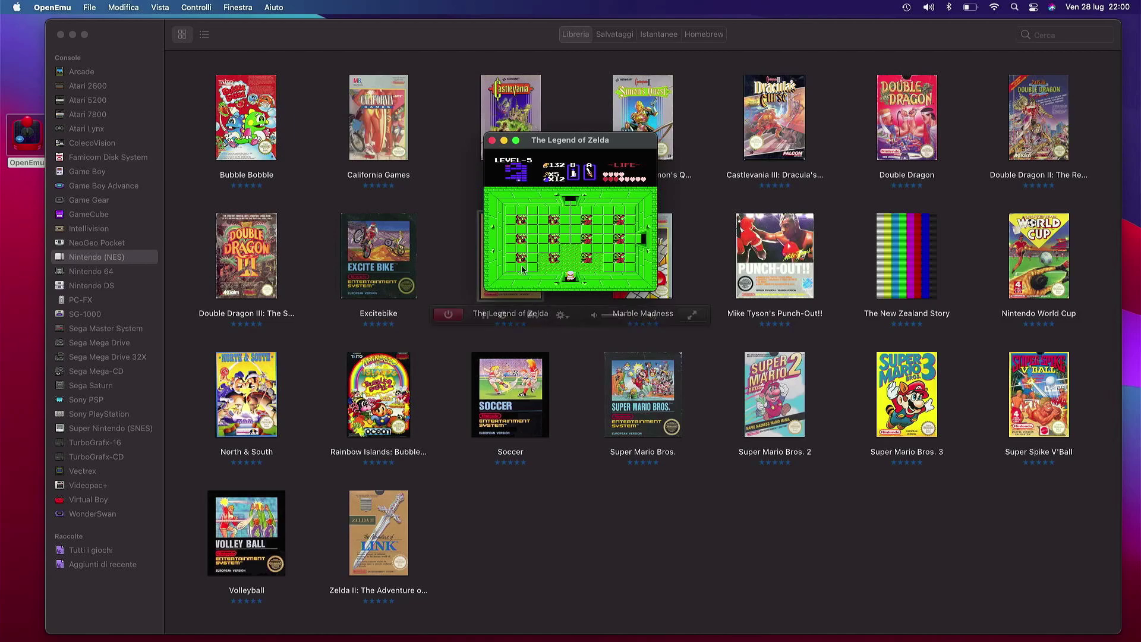
Stop The Legend of Zelda with confirmation, and clear its selection in the NES library.
mouse_move(520, 186)
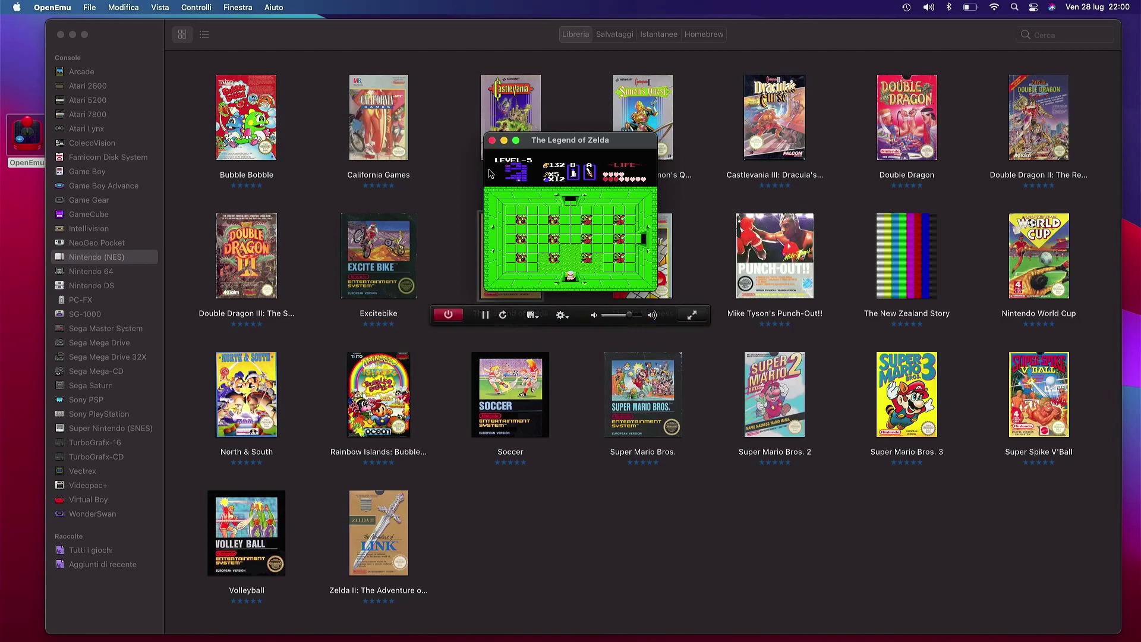
click(448, 315)
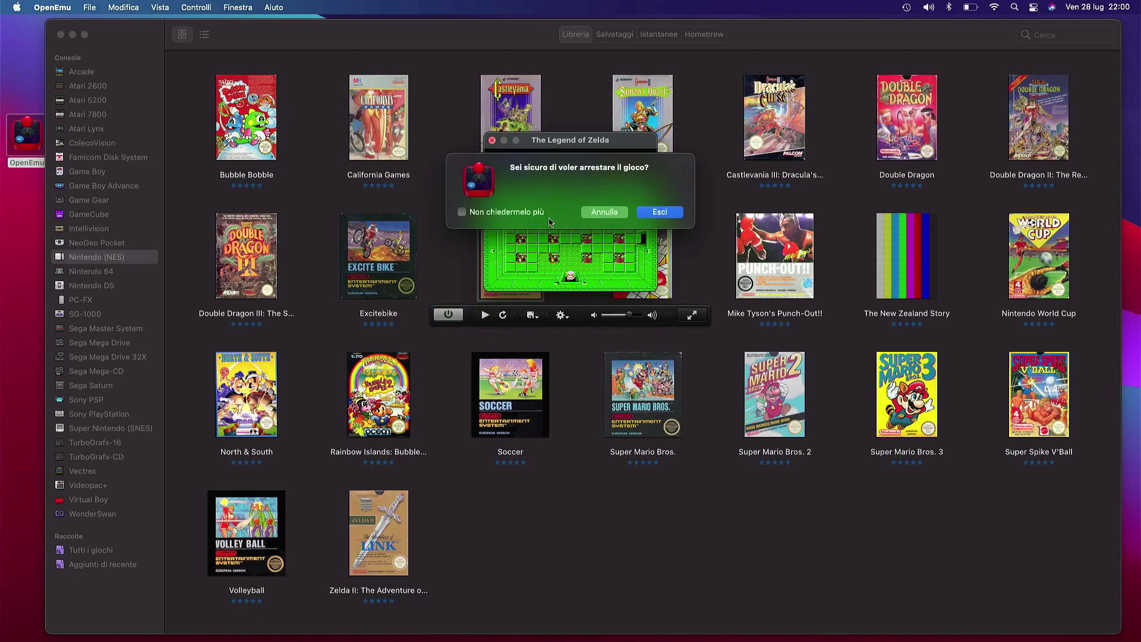
click(648, 213)
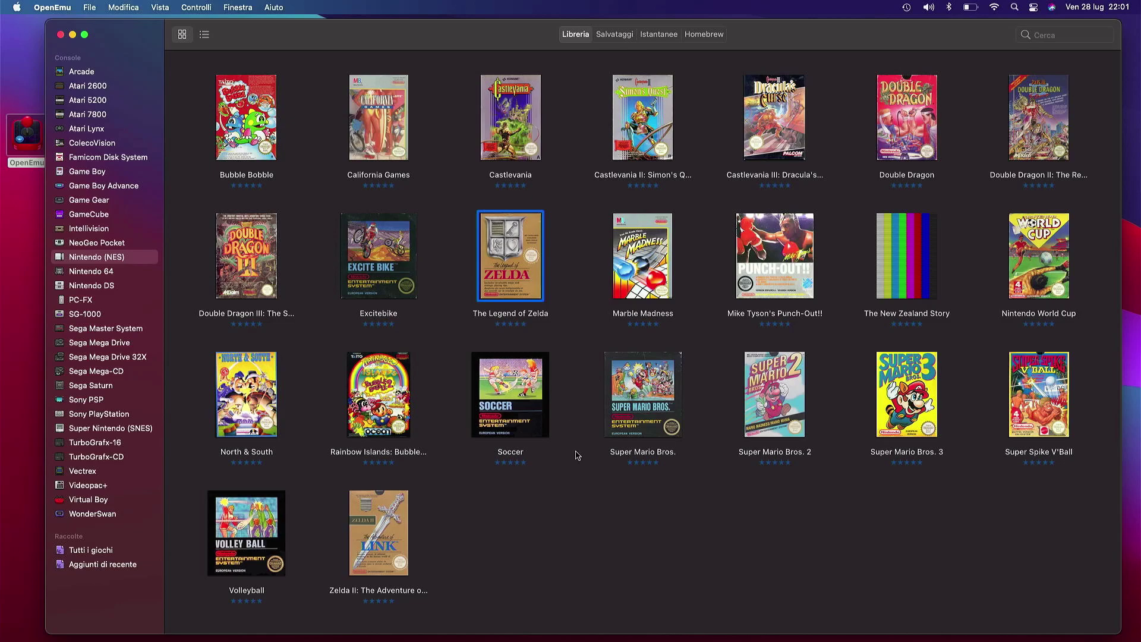
click(559, 514)
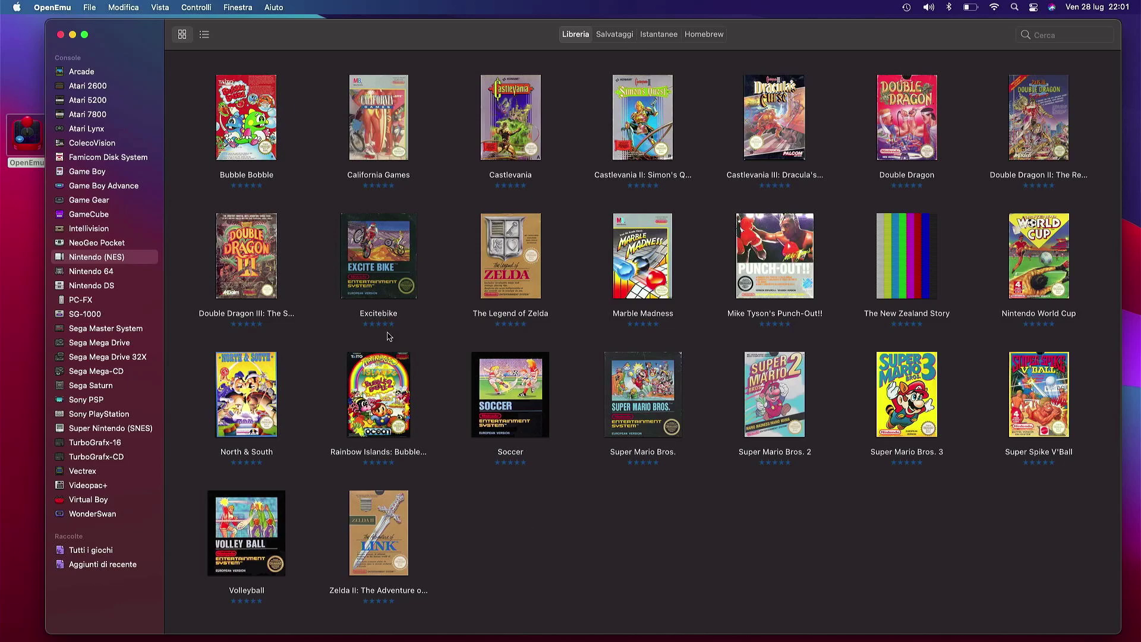
Review the list of recently played Arcade and NES games without starting any, and close it.
click(191, 13)
mouse_move(199, 38)
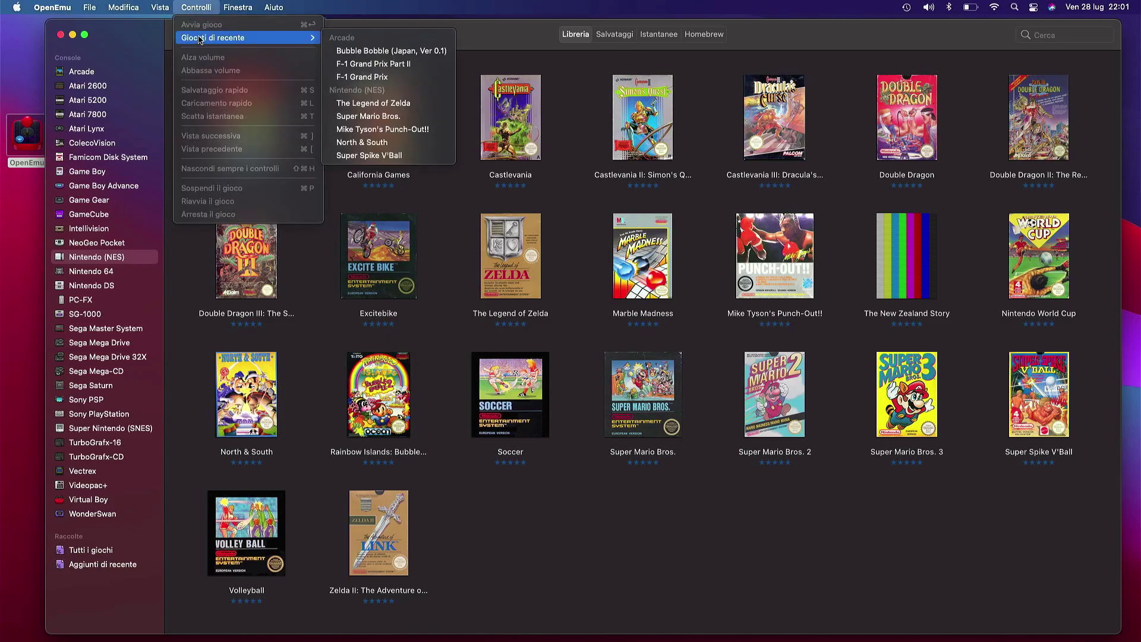
click(515, 535)
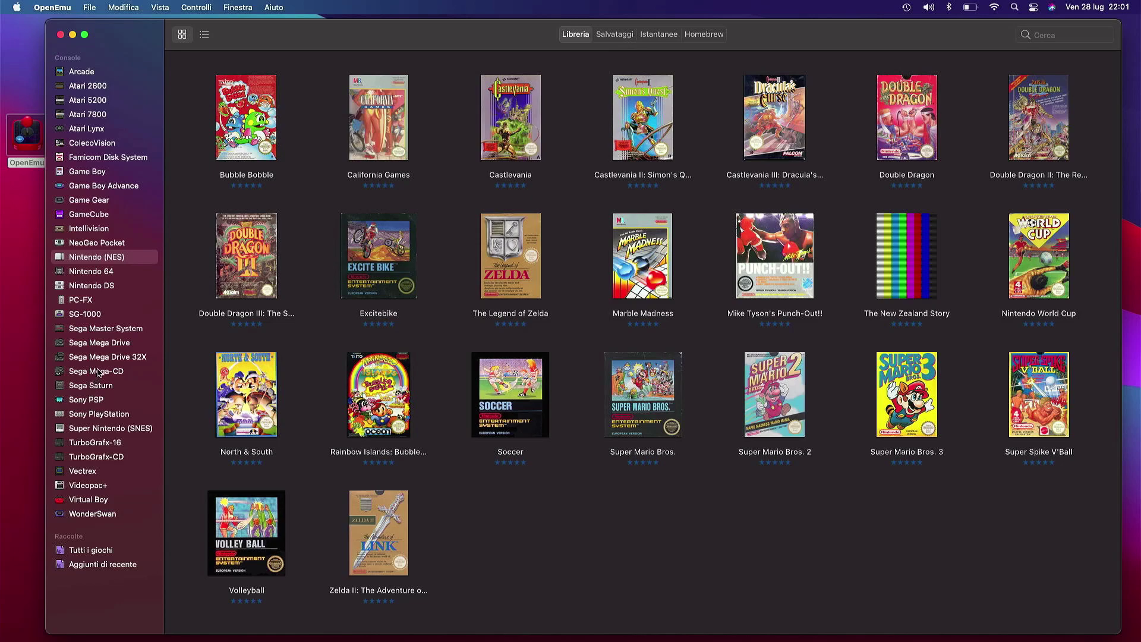
Browse the console libraries for Super Nintendo (SNES), Sega Mega Drive, Sega Mega Drive 32X and Arcade.
click(107, 430)
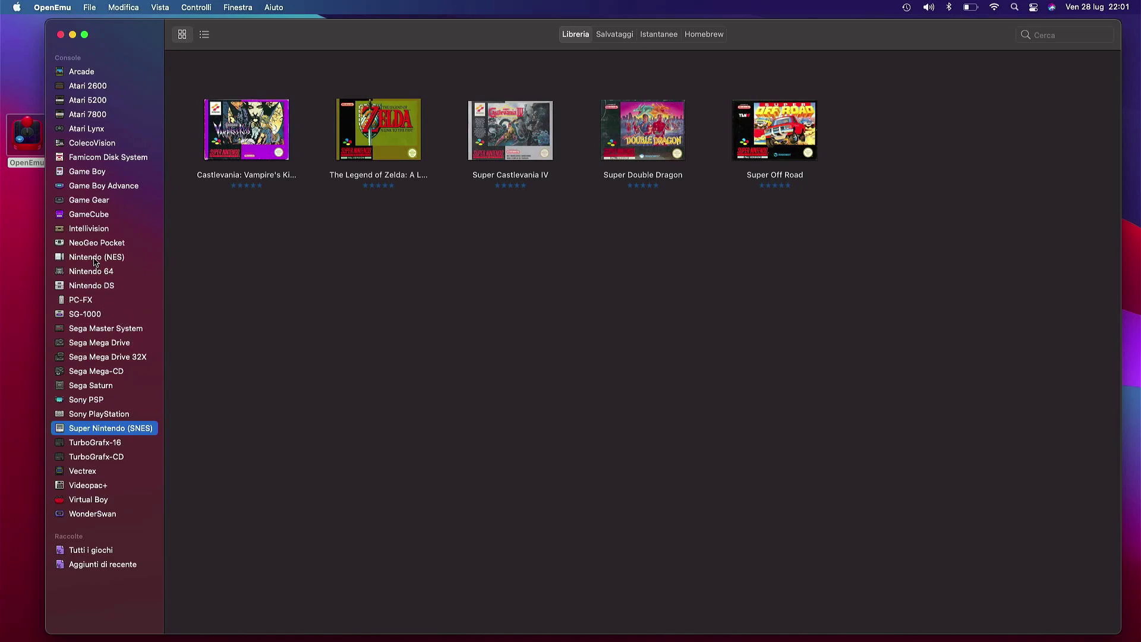
click(131, 344)
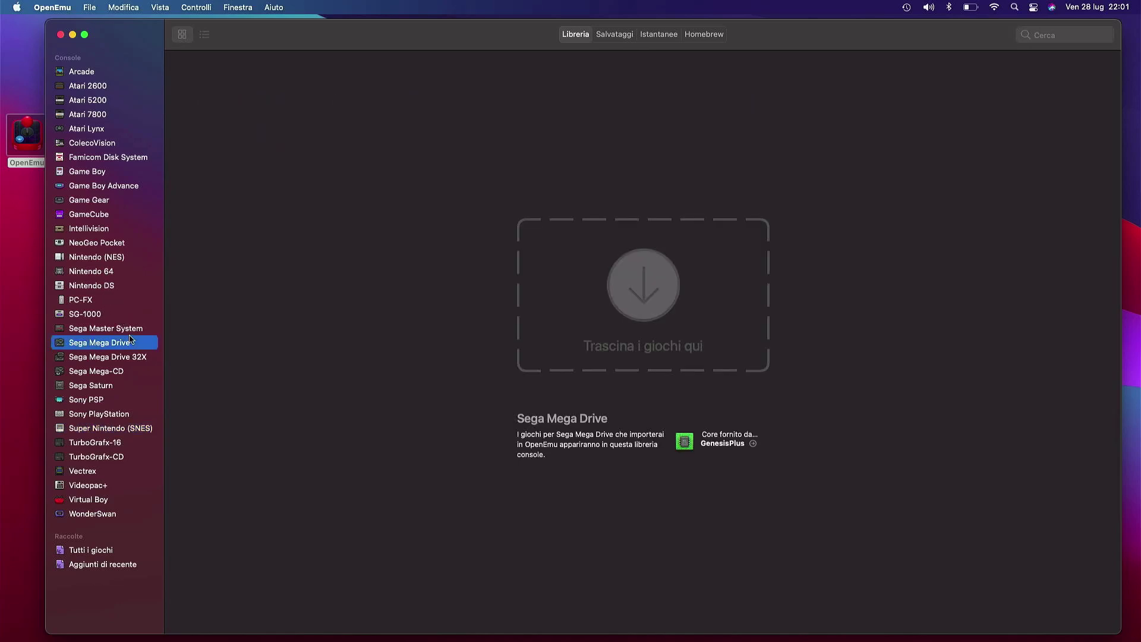
click(130, 334)
click(127, 359)
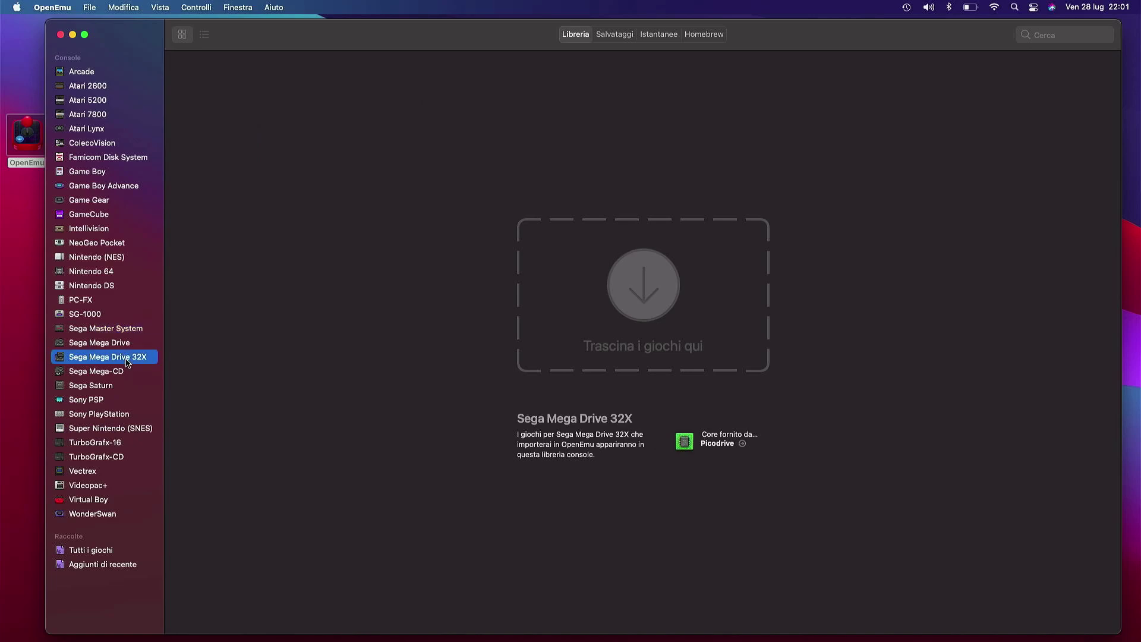
click(90, 75)
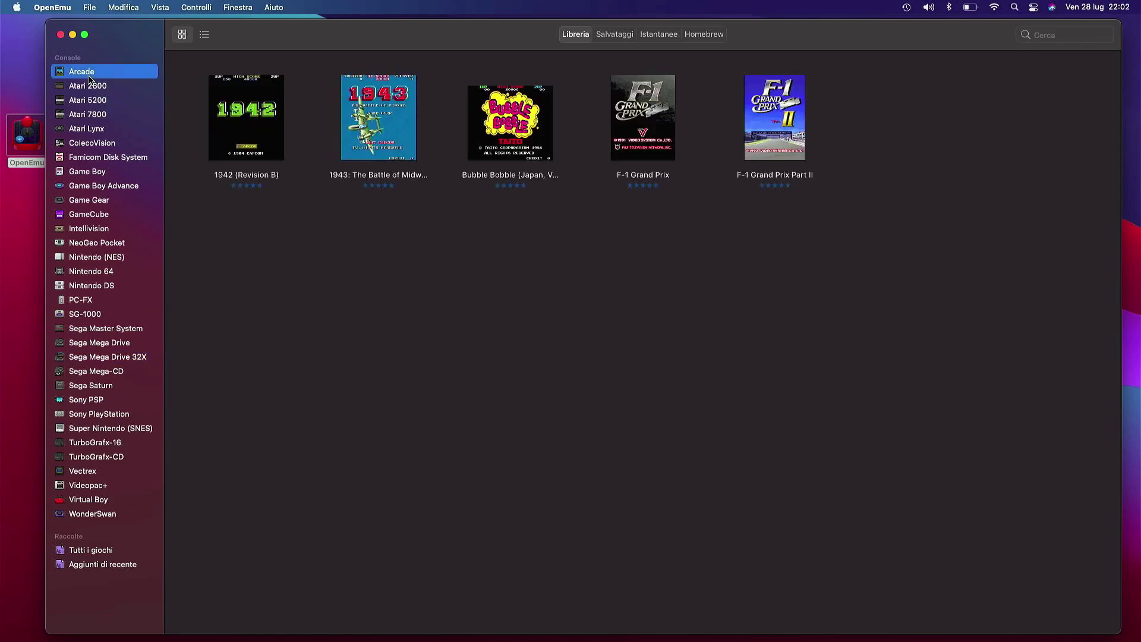